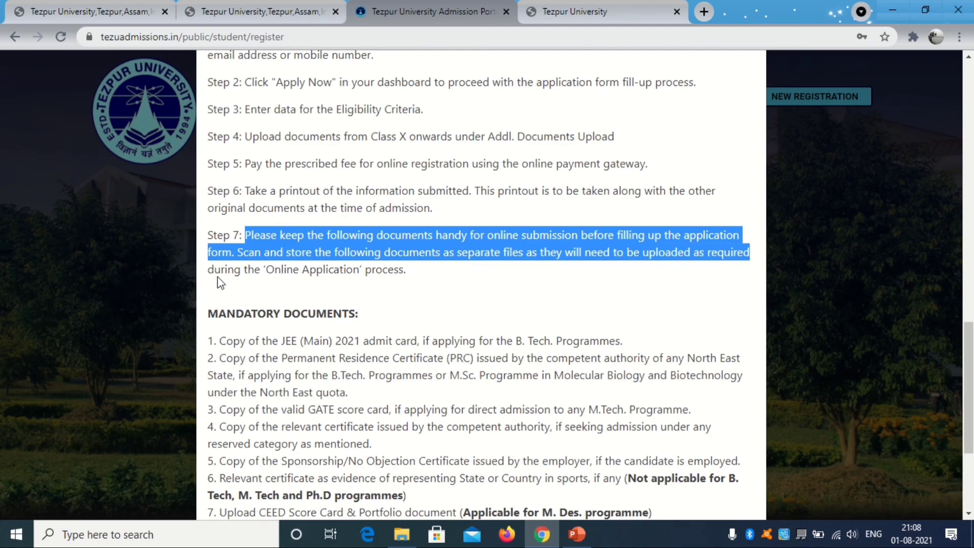
- Examine the mandatory documents list, especially the size and format requirements for the passport photo and scanned signature
scroll(424, 278, "down", 3)
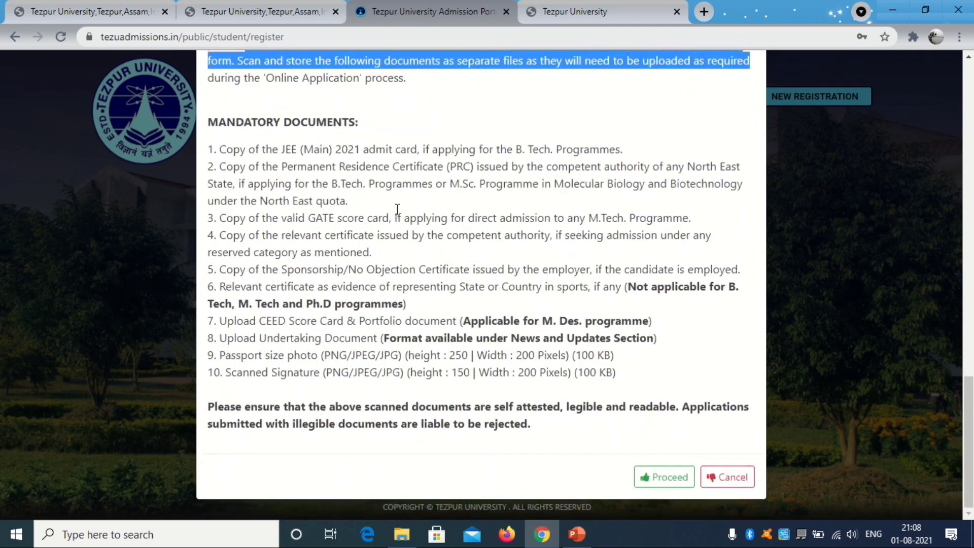
left_click_drag(209, 122, 420, 143)
left_click(298, 197)
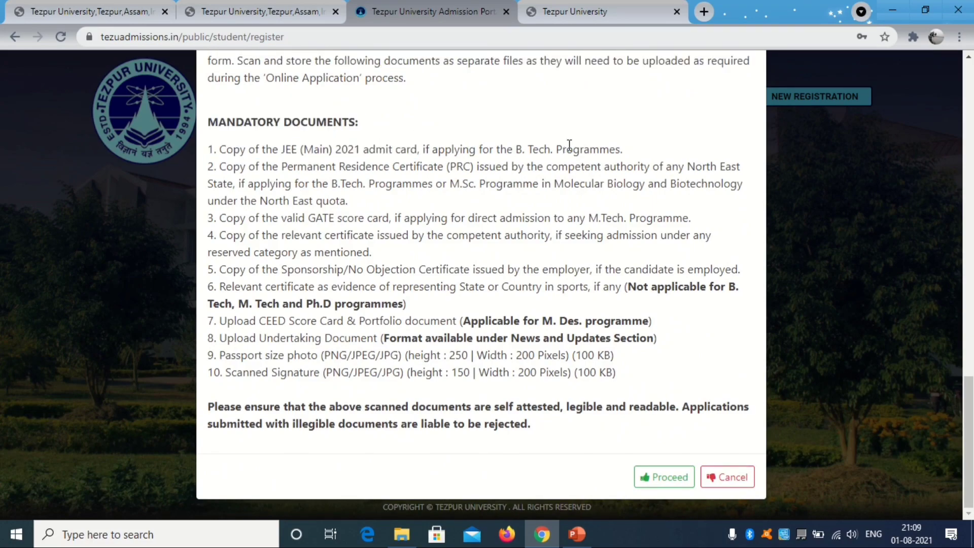
left_click_drag(216, 148, 431, 149)
left_click(380, 211)
left_click_drag(218, 356, 618, 357)
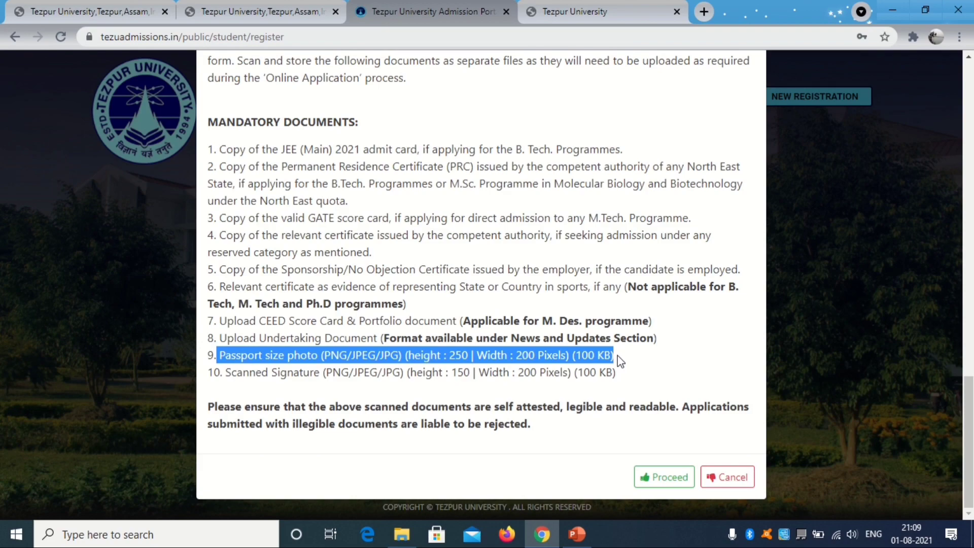
left_click(219, 373)
left_click_drag(220, 374, 629, 388)
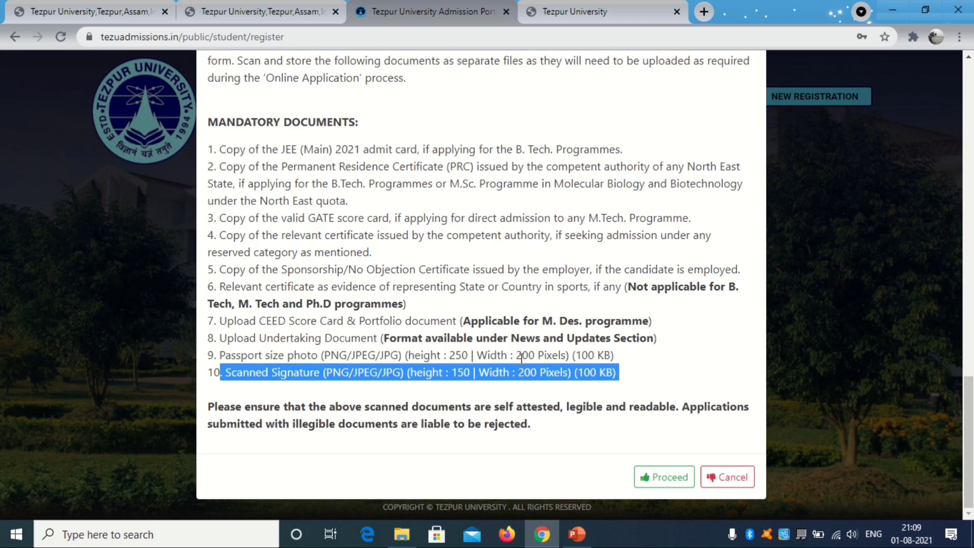
- Accept the instructions, complete the registration form with the applicant's details, account password and captcha, and submit it
left_click(667, 479)
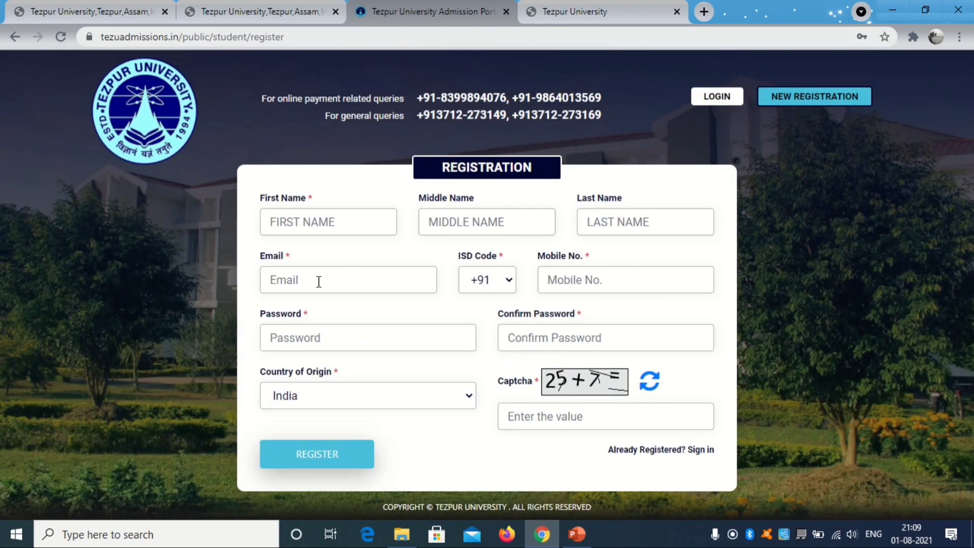
left_click(317, 338)
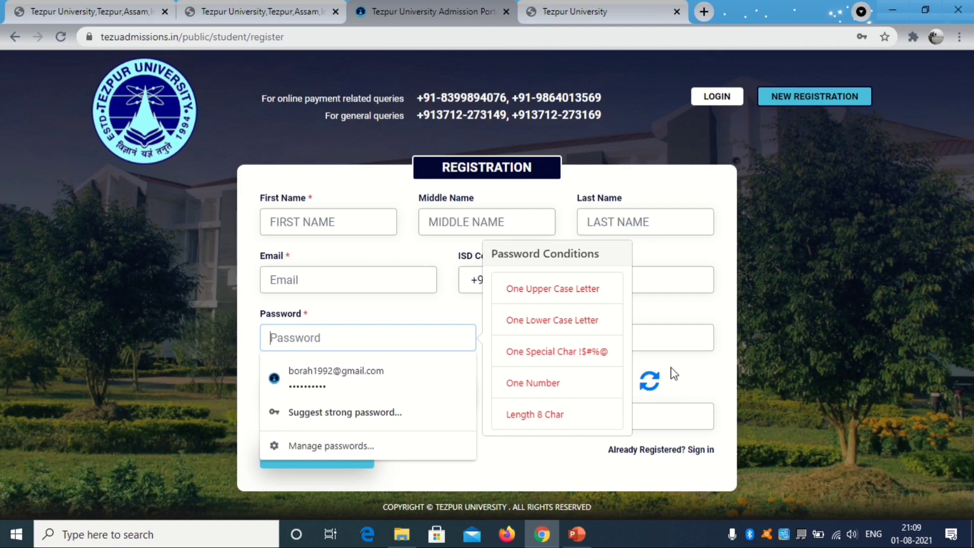
left_click(817, 369)
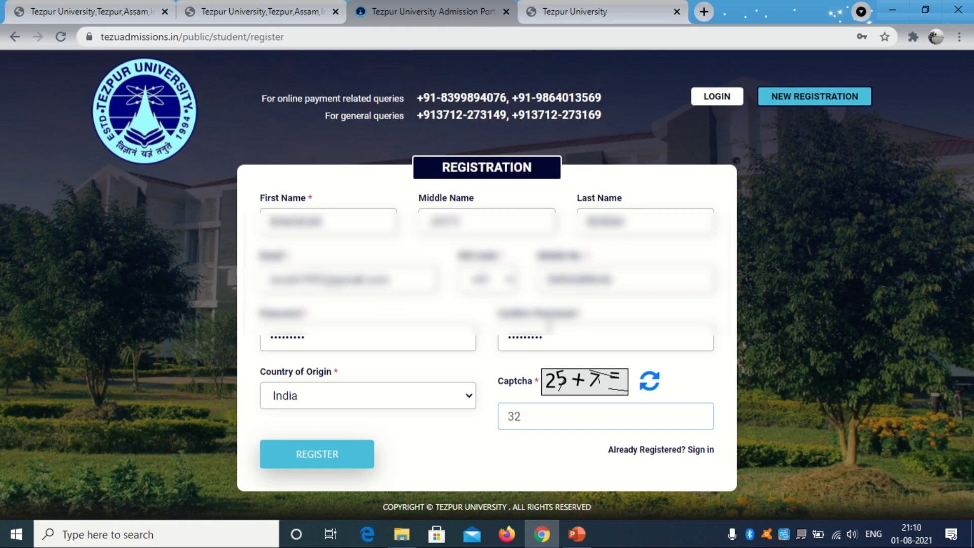
left_click(311, 463)
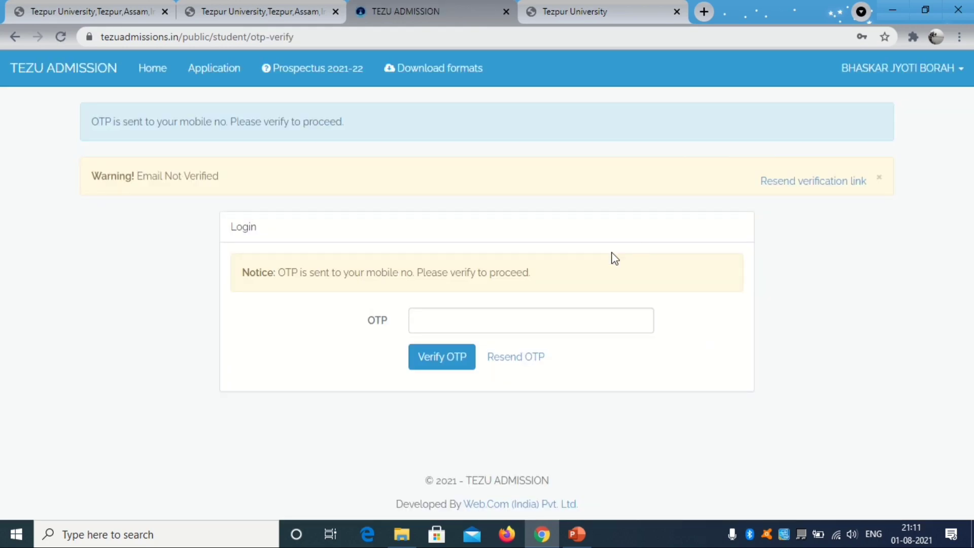
- Enter the one-time verification code sent to the mobile number and verify it
left_click(441, 317)
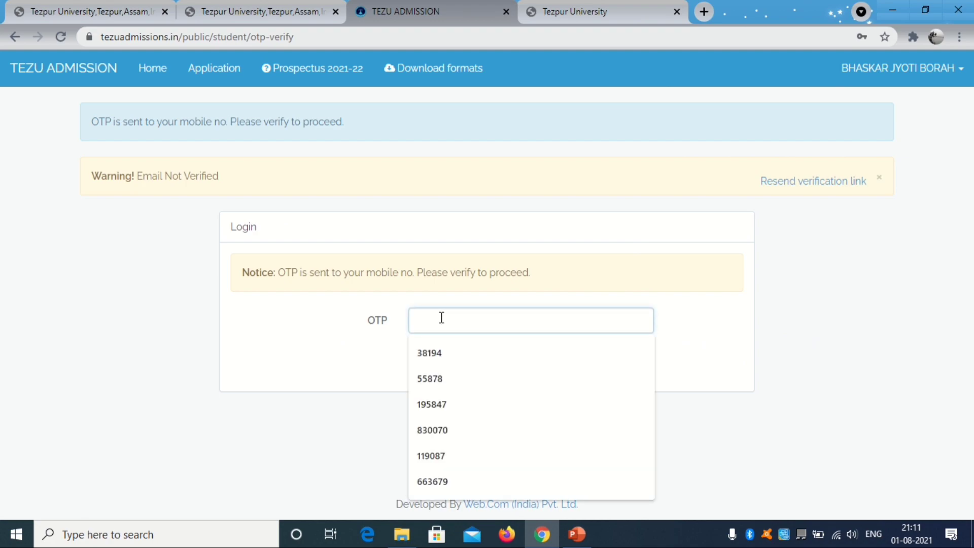
key("ctrl+v")
left_click(441, 358)
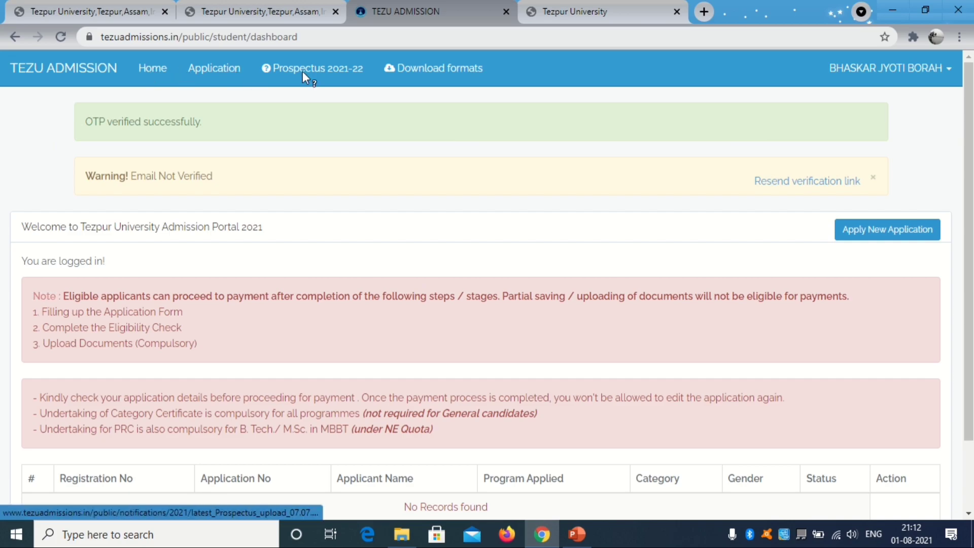
- Open the download formats page and examine the available prospectus, undertaking and certificate formats
left_click(448, 73)
scroll(498, 295, "up", 1)
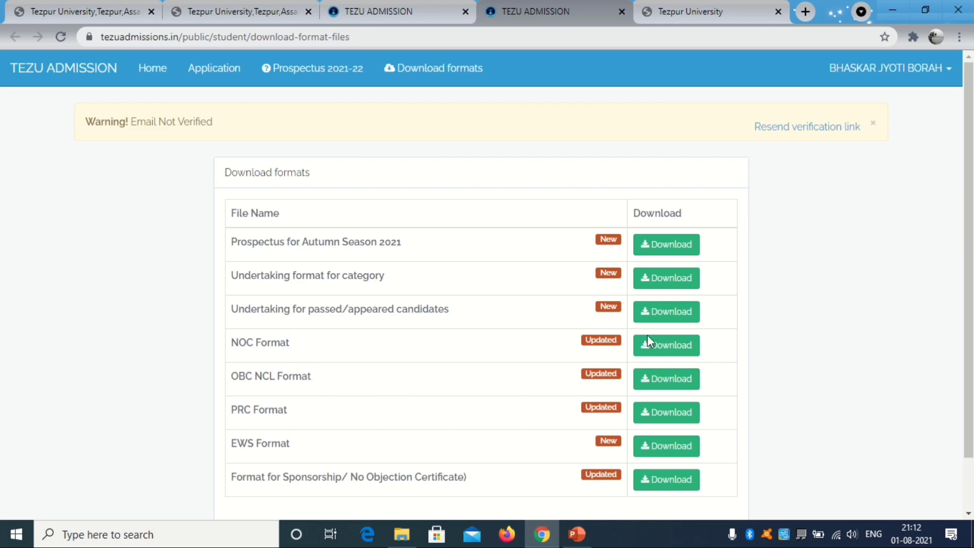
scroll(648, 334, "down", 1)
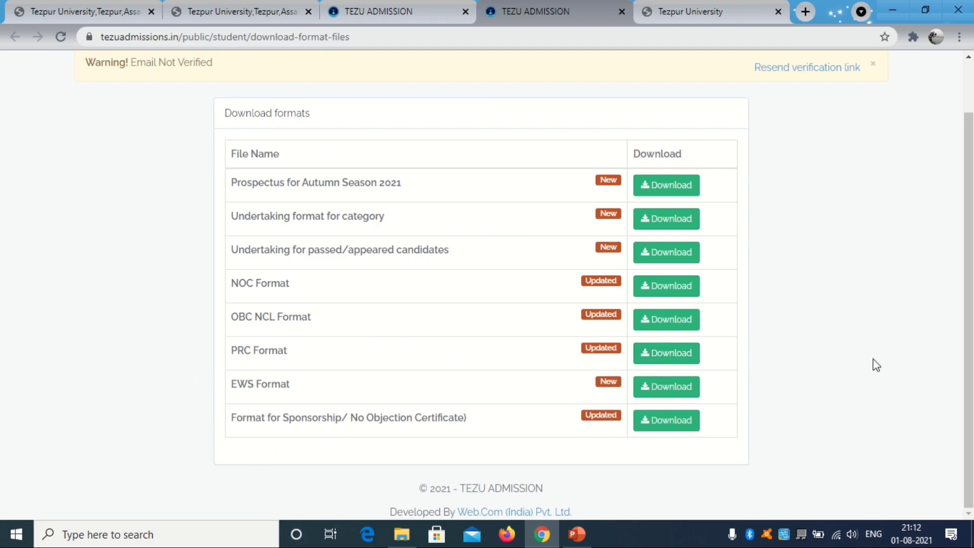
scroll(857, 399, "up", 1)
scroll(786, 368, "down", 1)
scroll(412, 261, "up", 1)
- Return to the dashboard and start a new application with B.Ed as the program type
left_click(386, 11)
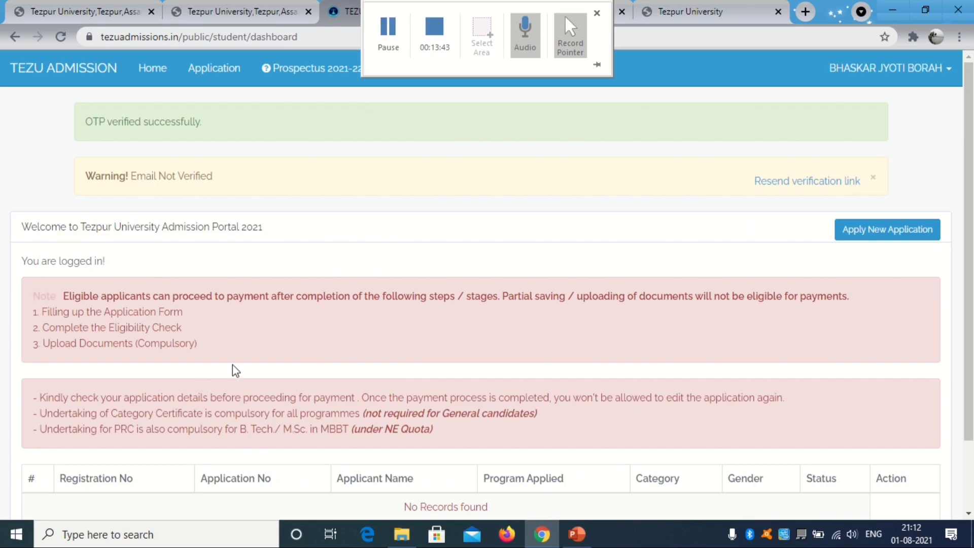
left_click(873, 242)
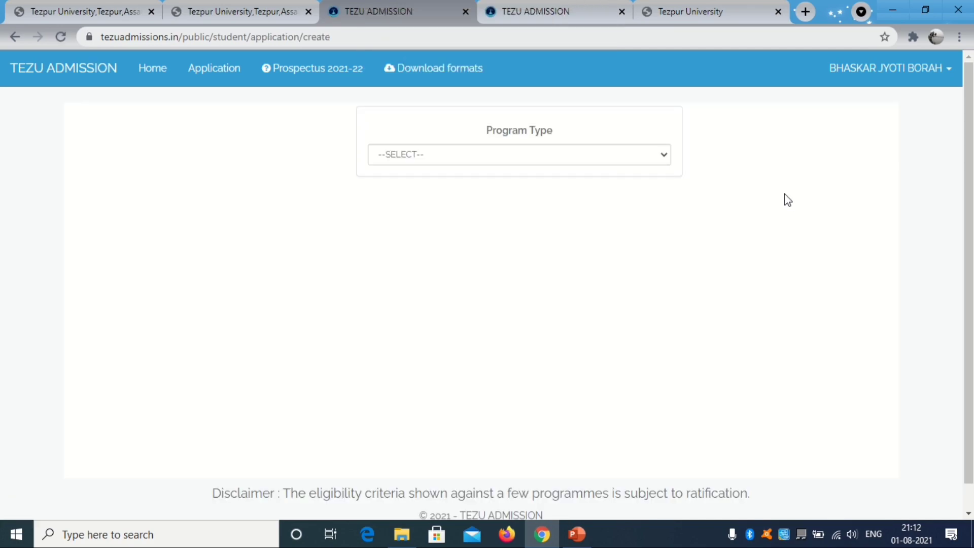
left_click(506, 157)
left_click(424, 181)
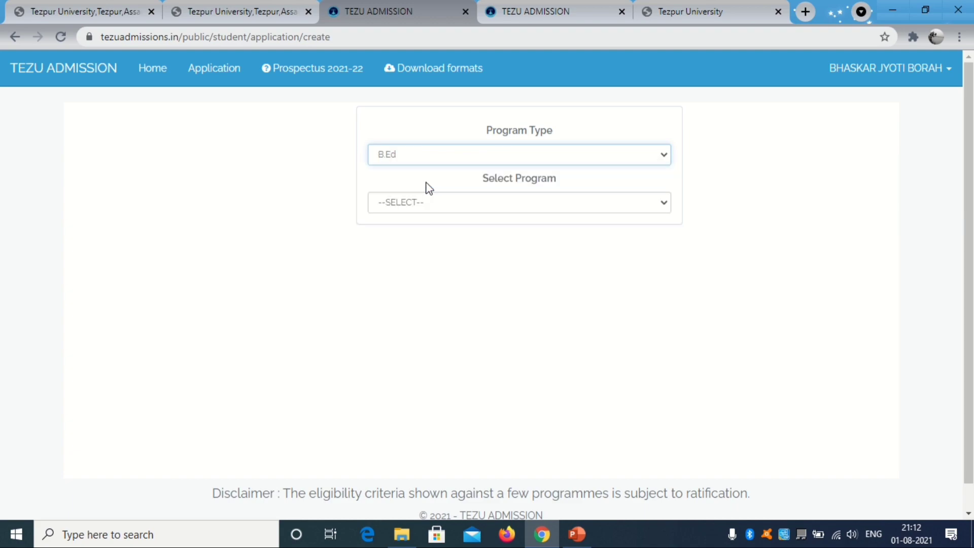
- Choose the B.Ed. (4 semesters) program, declare that the eligibility criteria are met, and continue to the application form
left_click(496, 202)
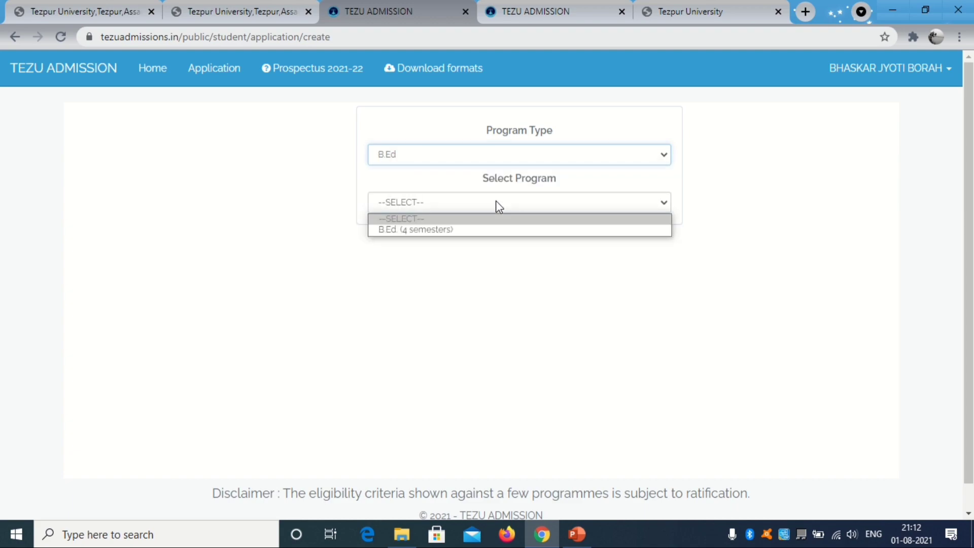
left_click(426, 229)
left_click(381, 305)
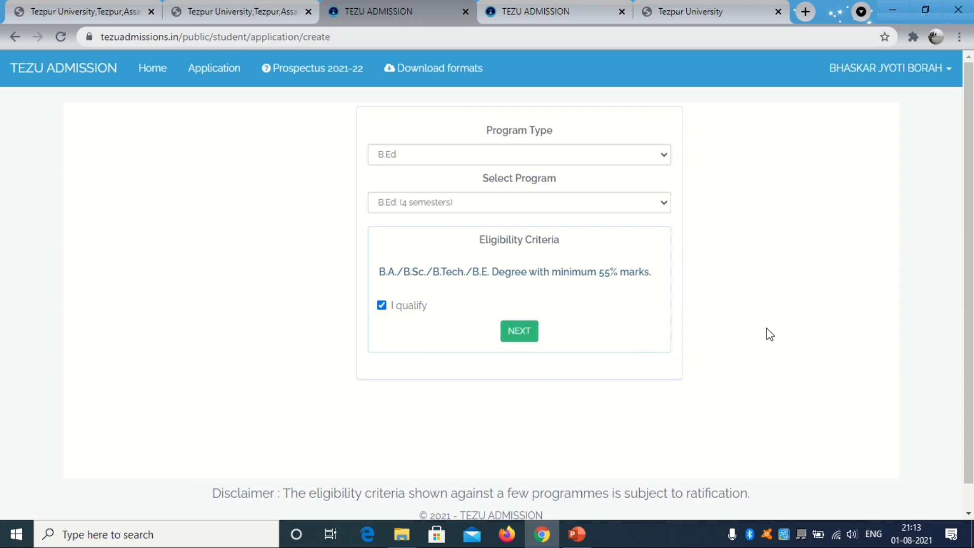
left_click(524, 335)
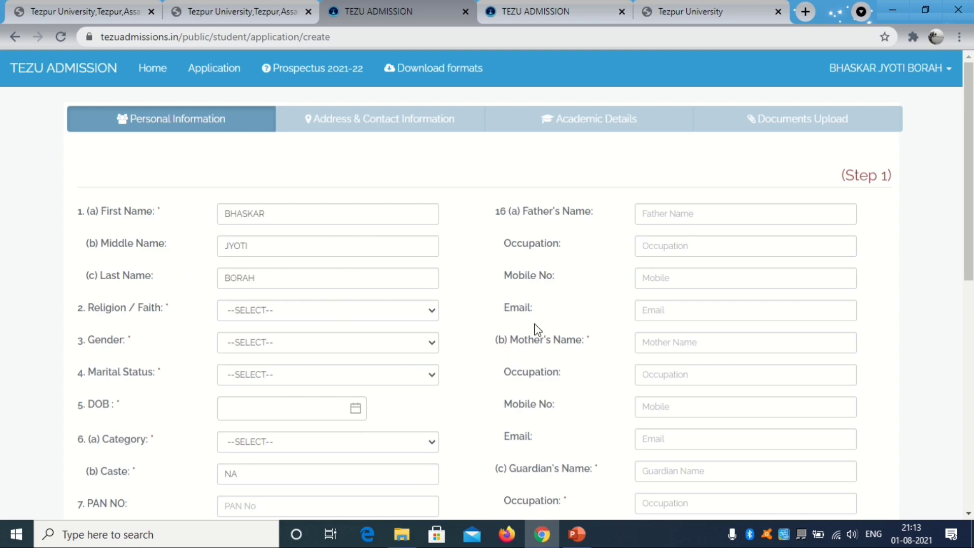
- Examine the fields of the personal information form, including category, PAN, Aadhaar, DigiLocker, parent, guardian and bank details
scroll(172, 337, "down", 1)
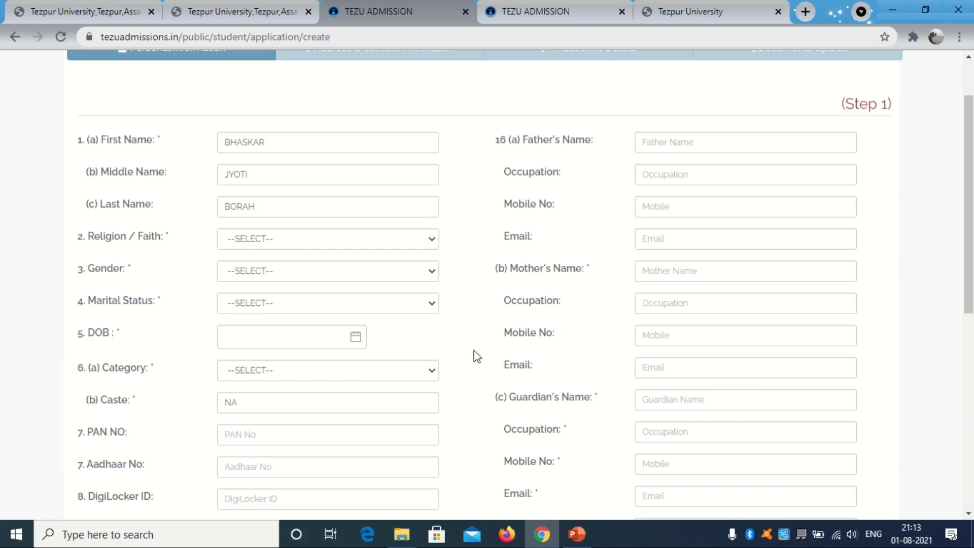
scroll(520, 385, "down", 2)
scroll(332, 389, "down", 3)
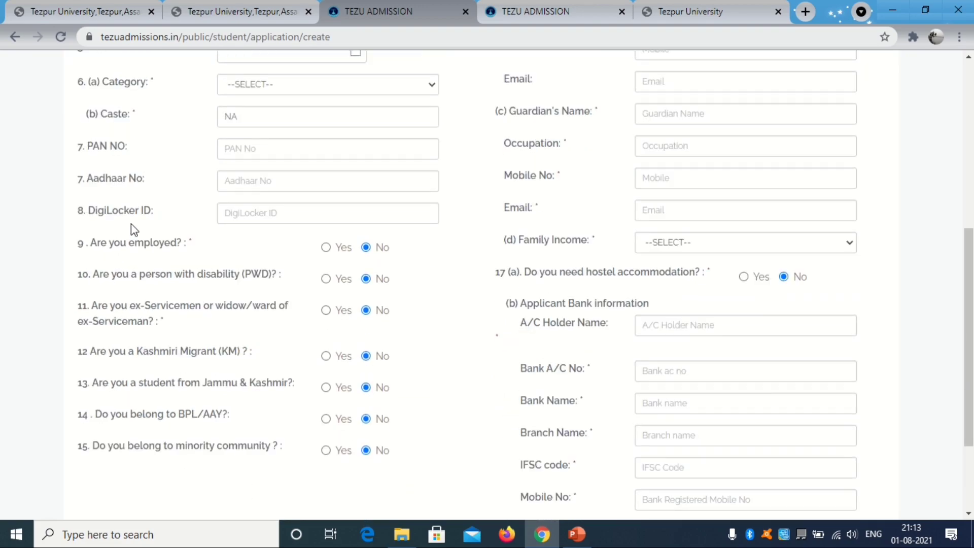
left_click(251, 213)
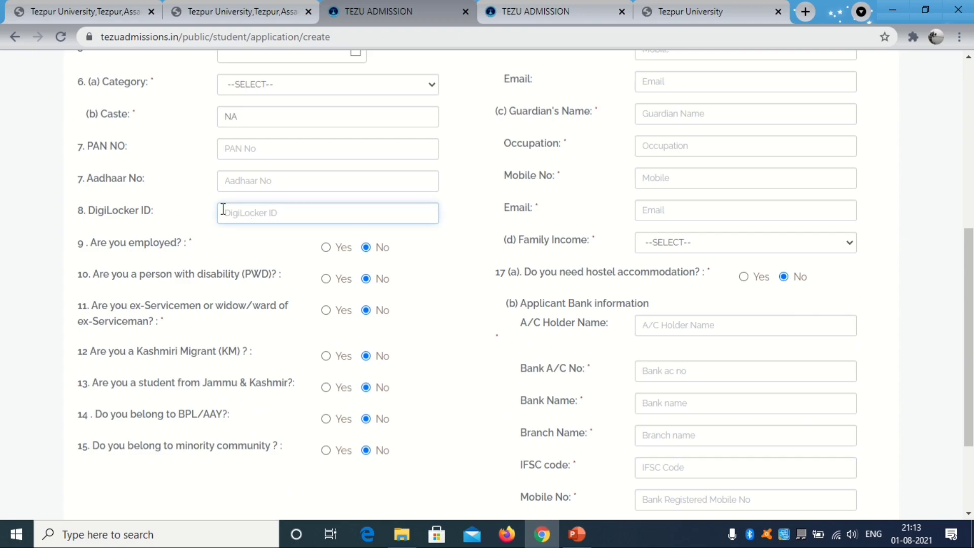
left_click(255, 141)
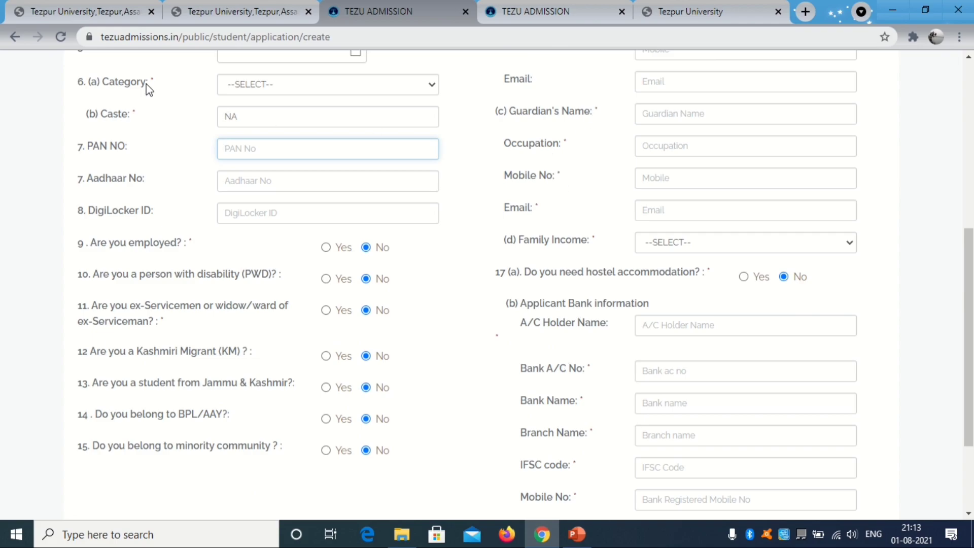
scroll(306, 119, "up", 1)
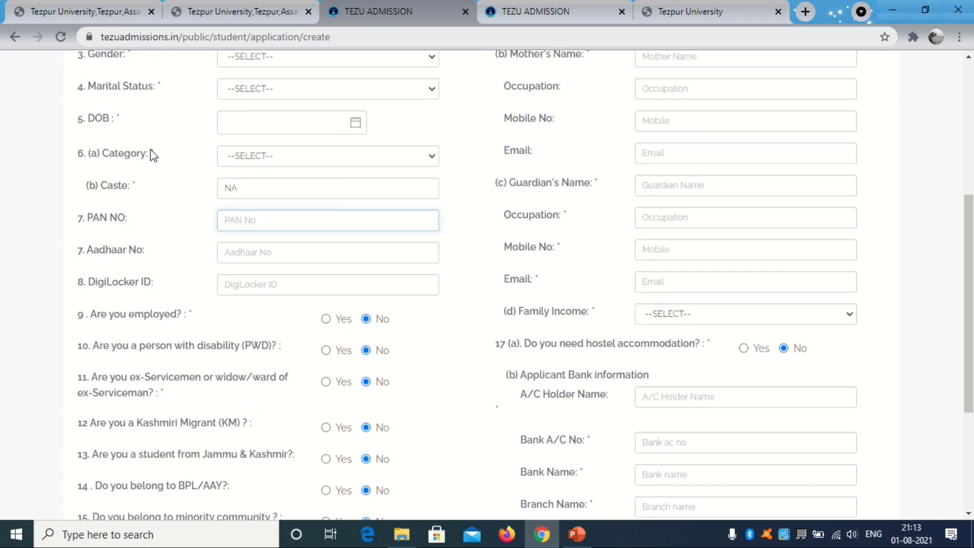
scroll(386, 303, "down", 1)
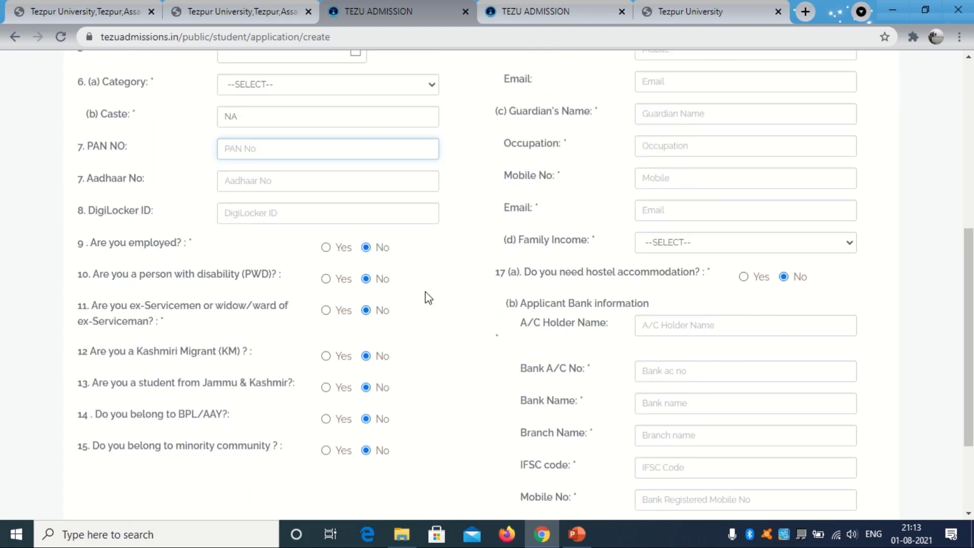
left_click(247, 215)
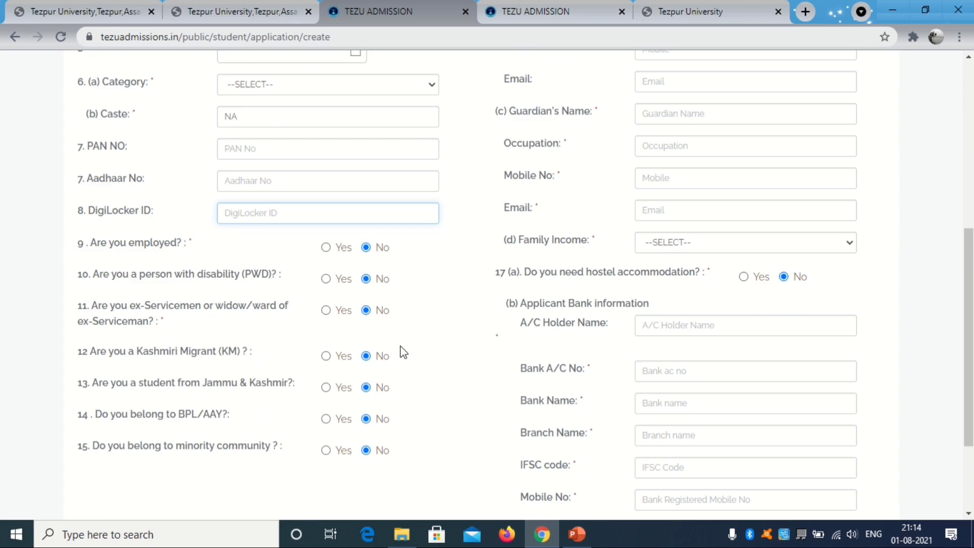
scroll(624, 307, "down", 3)
scroll(369, 335, "up", 6)
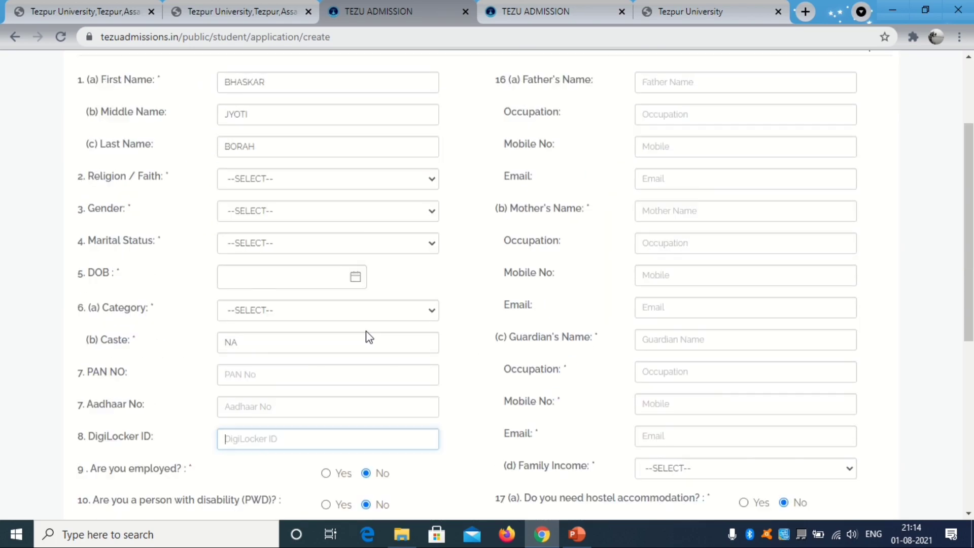
scroll(369, 338, "up", 3)
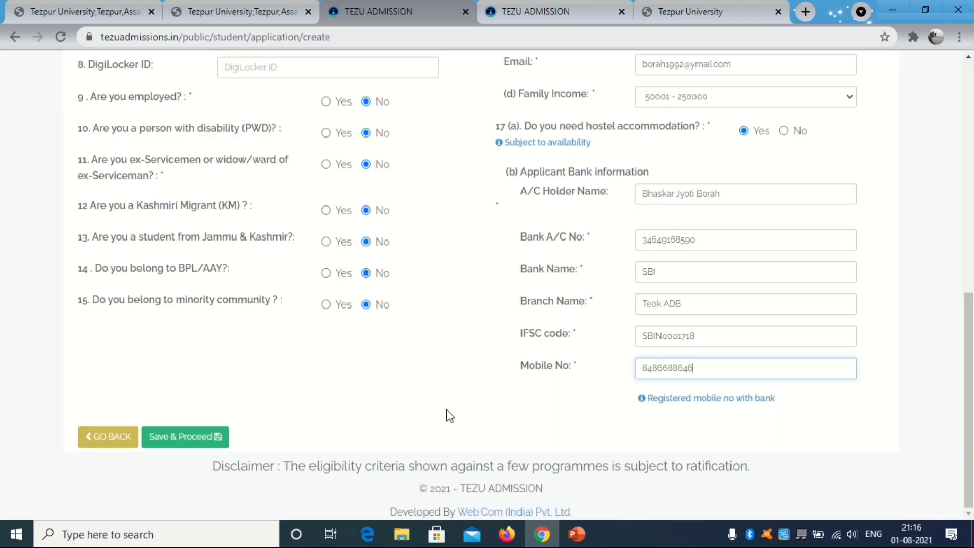
- Save the completed personal information and continue to the address and contact section
left_click(175, 437)
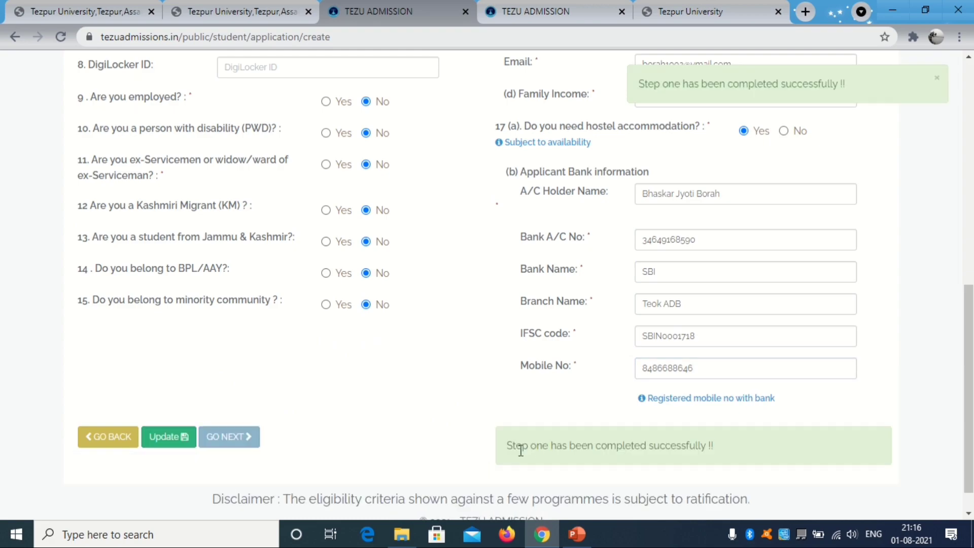
left_click_drag(513, 449, 723, 447)
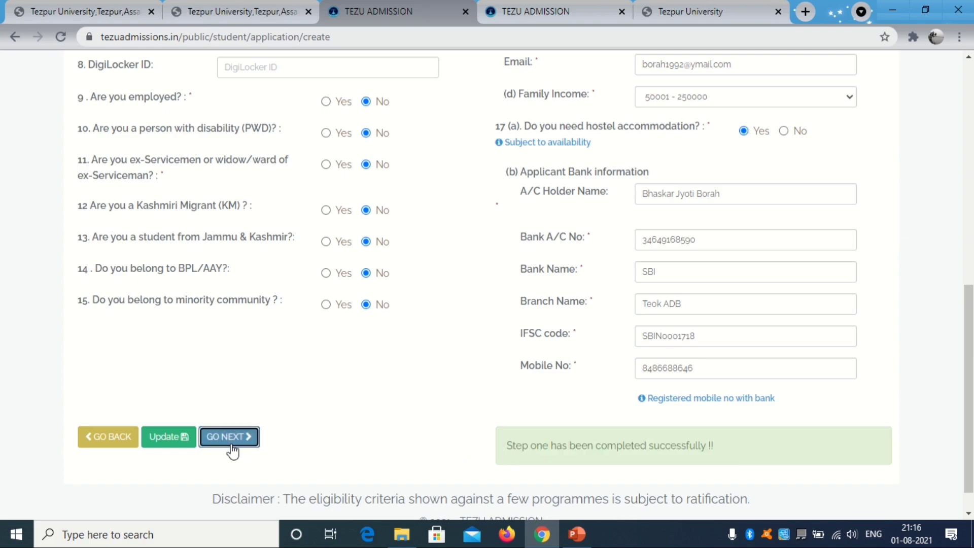
left_click(247, 437)
- Review the address and contact form, select the examination center, and save this section of the application
scroll(264, 395, "down", 3)
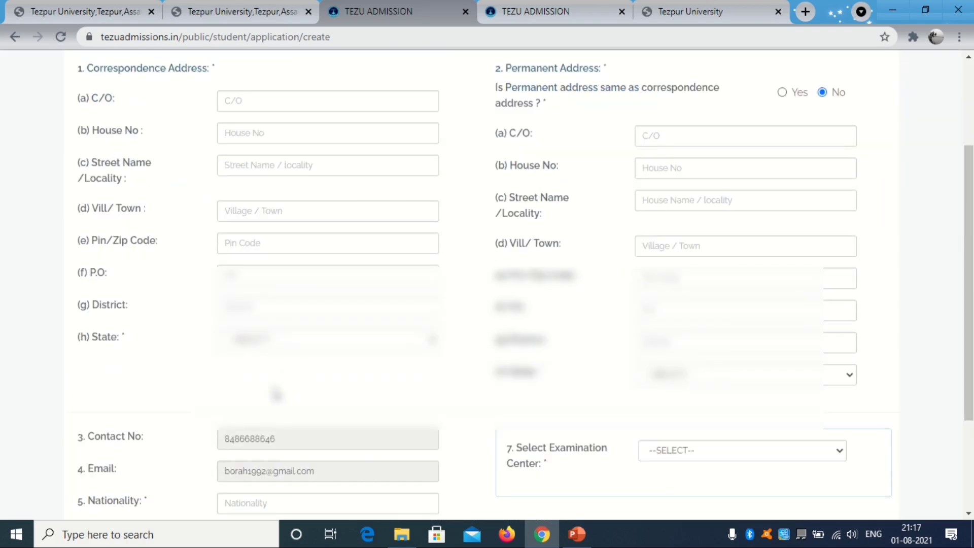
scroll(303, 311, "up", 3)
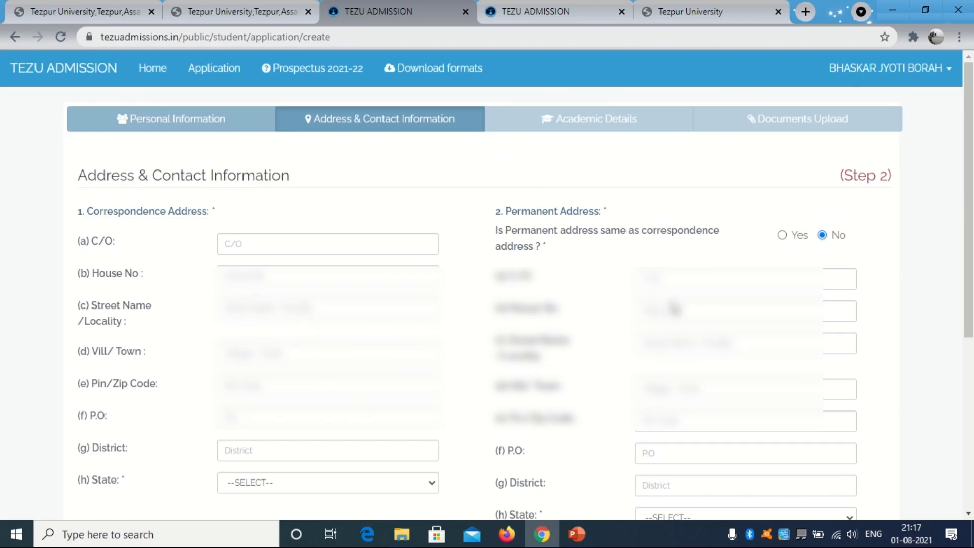
scroll(687, 312, "down", 5)
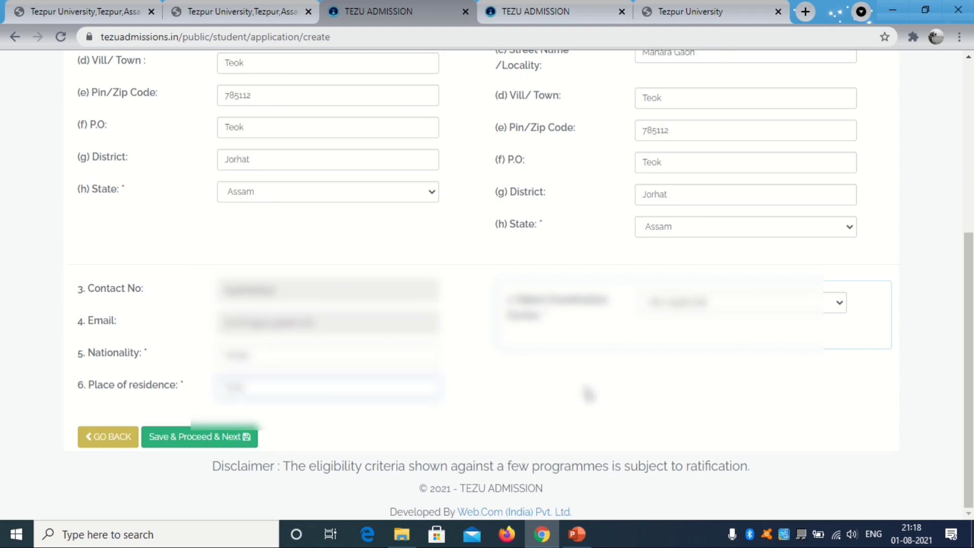
left_click(678, 305)
left_click(660, 392)
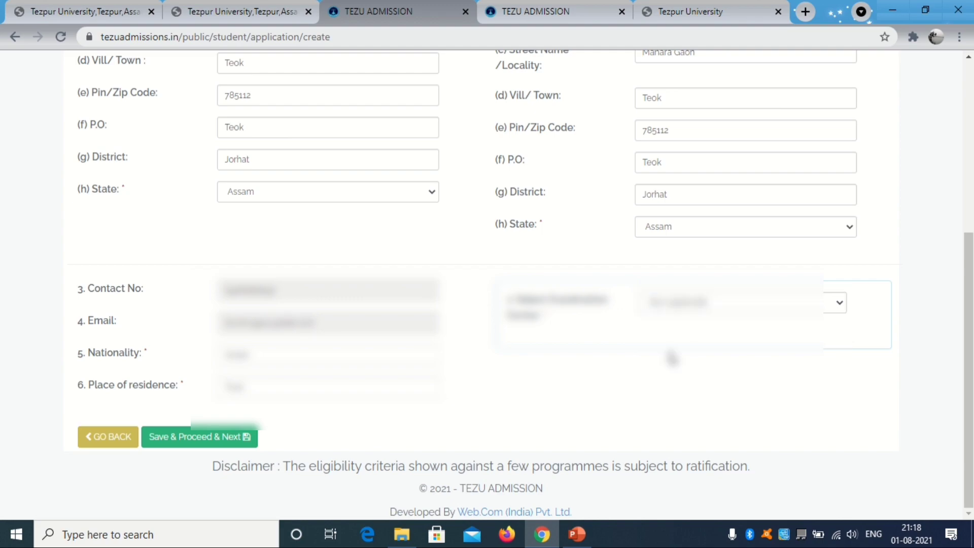
left_click(695, 309)
left_click(721, 366)
left_click(689, 310)
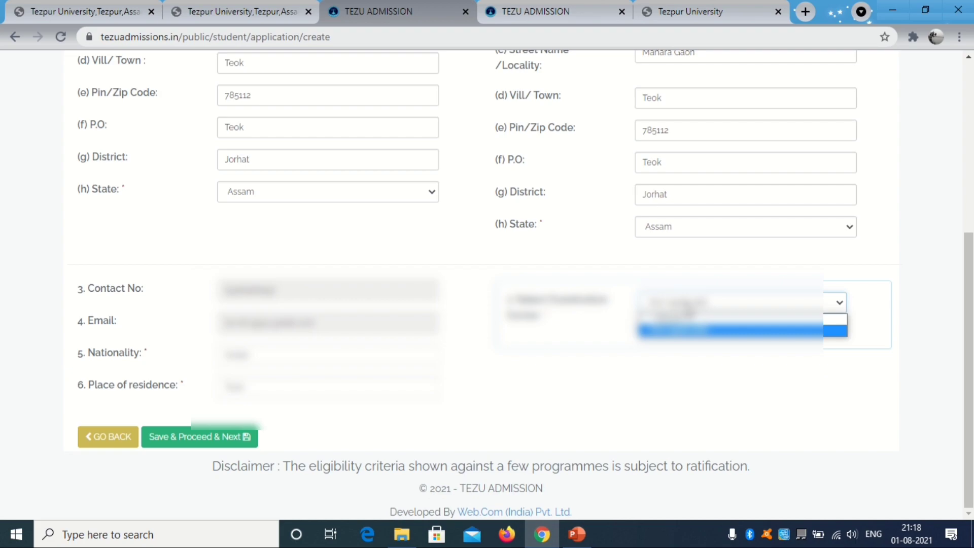
left_click(682, 332)
left_click(211, 436)
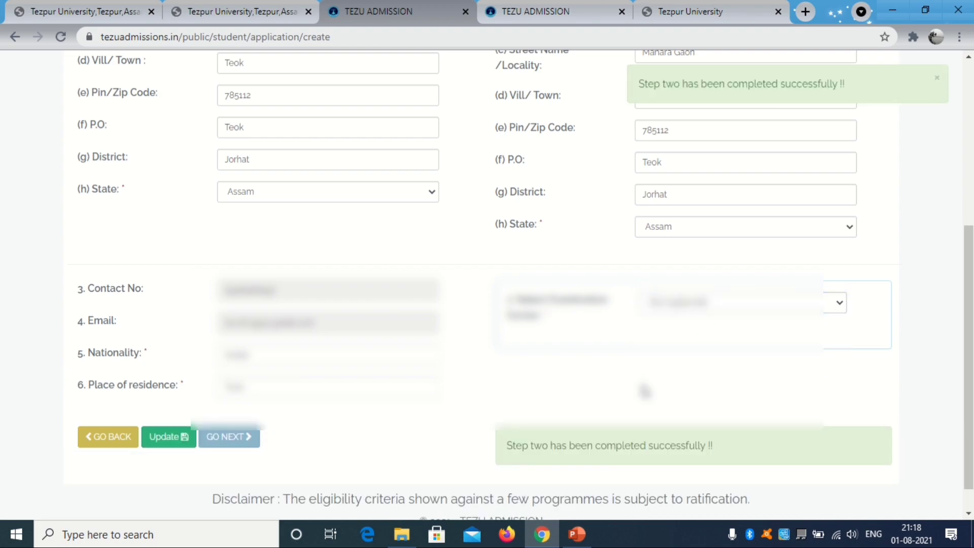
- Continue to the academic details section and examine the qualification table and the sports, distinction, debarment and misconduct questions
left_click_drag(508, 447, 737, 448)
left_click(236, 436)
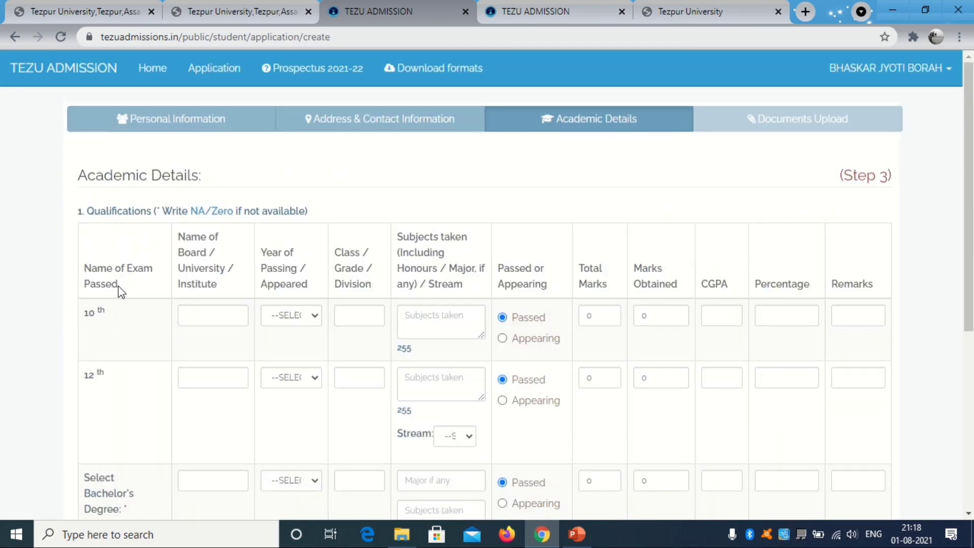
scroll(137, 282, "down", 1)
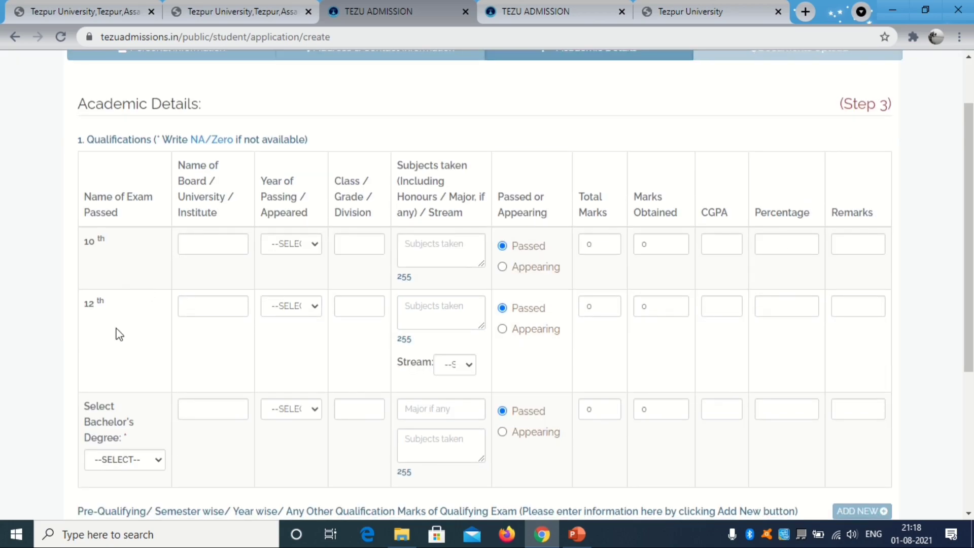
scroll(116, 337, "down", 1)
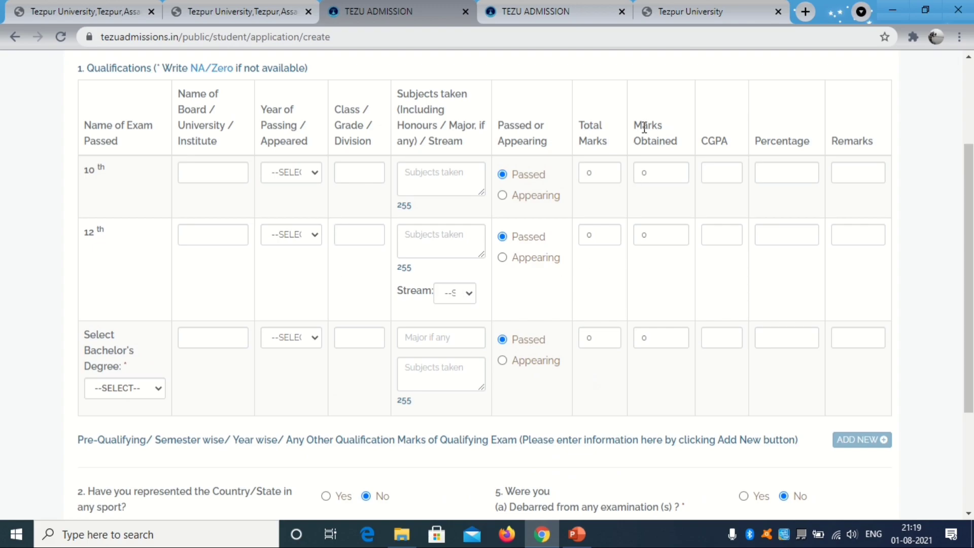
double_click(710, 141)
double_click(766, 141)
double_click(858, 141)
scroll(474, 279, "down", 3)
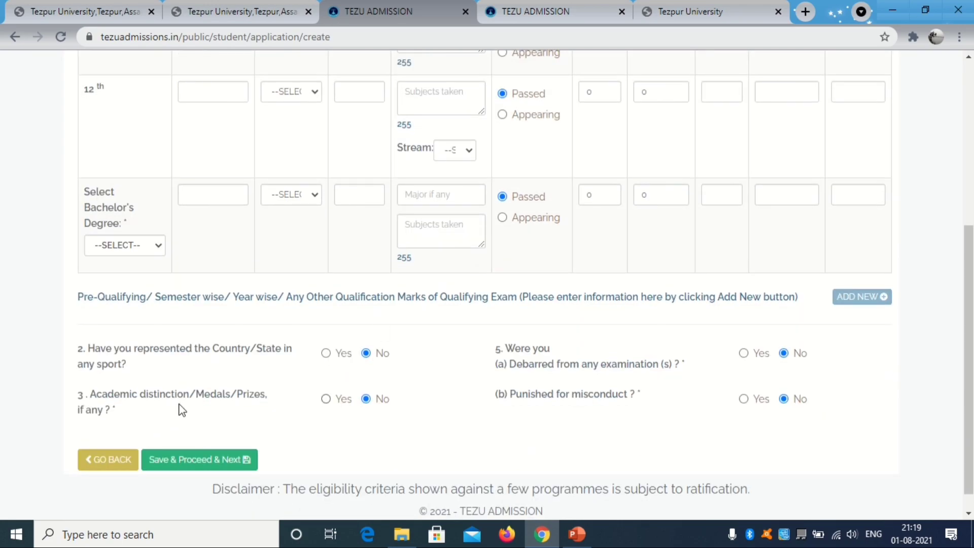
scroll(369, 420, "up", 1)
scroll(368, 420, "down", 2)
scroll(310, 427, "up", 5)
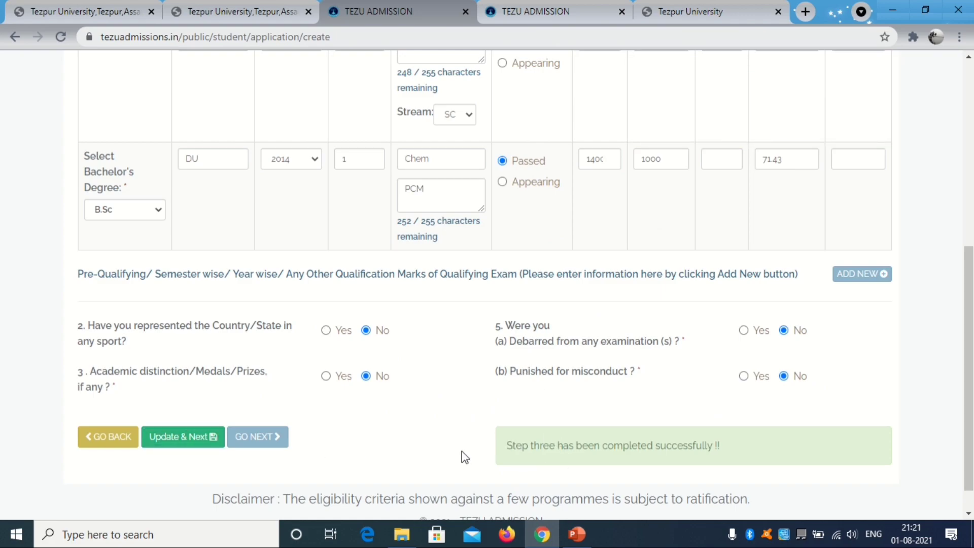
- Continue to the documents upload section and examine the undertaking, additional documents, passport photo, signature and declaration requirements
left_click_drag(510, 447, 732, 444)
left_click(264, 440)
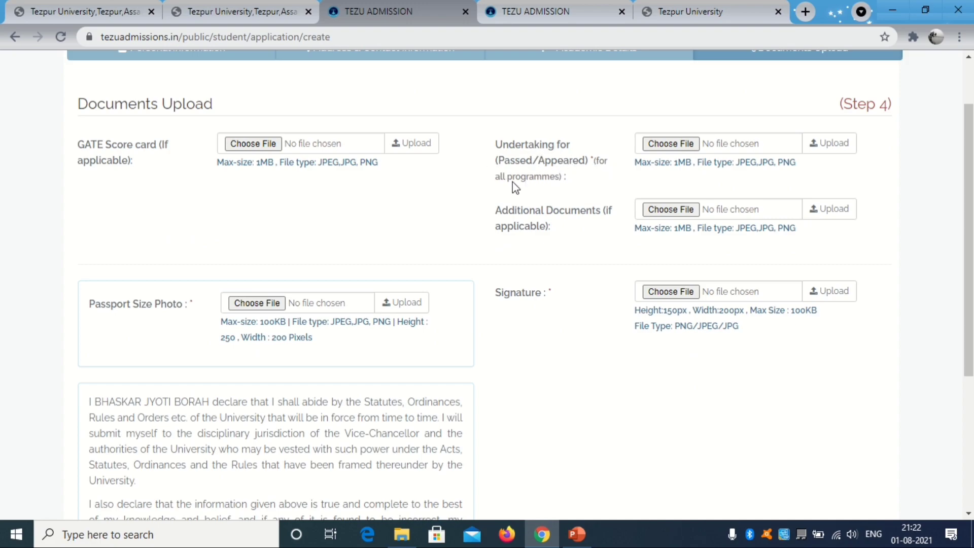
left_click_drag(614, 167, 485, 147)
left_click(615, 175)
left_click_drag(496, 213, 556, 245)
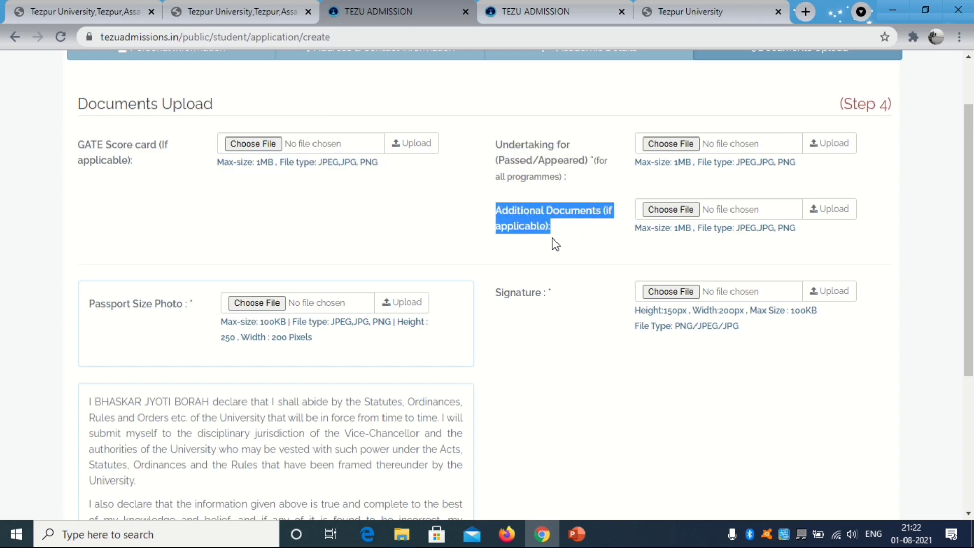
left_click(592, 239)
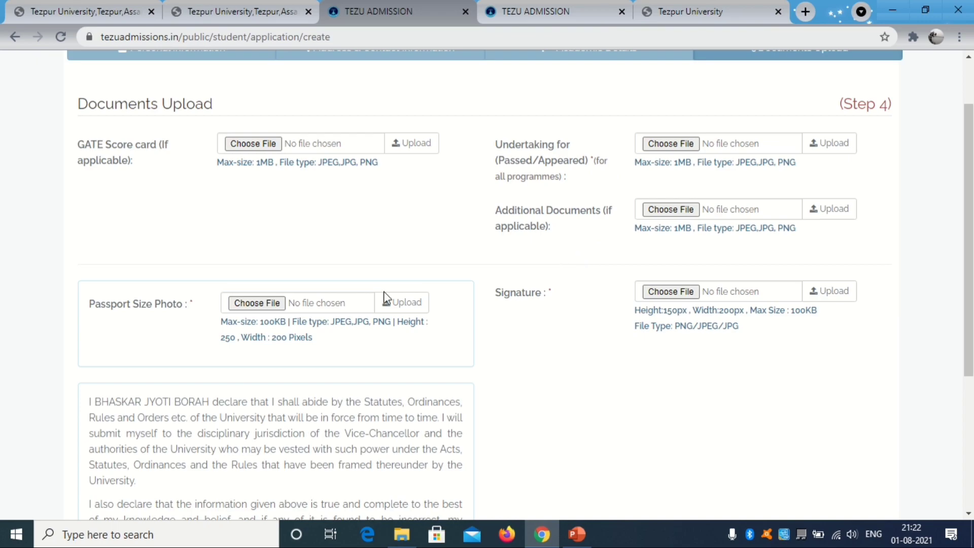
left_click_drag(90, 307, 201, 314)
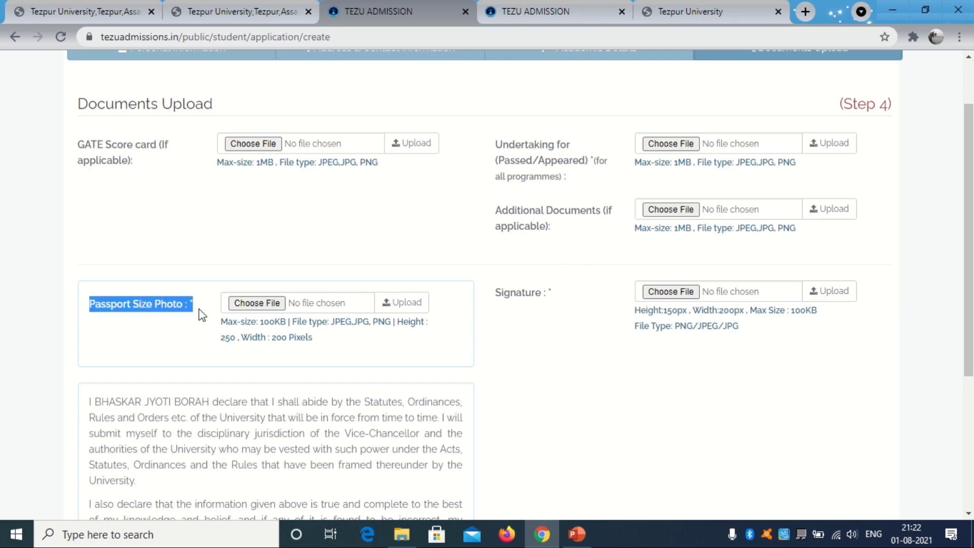
left_click_drag(502, 294, 555, 302)
scroll(524, 375, "down", 3)
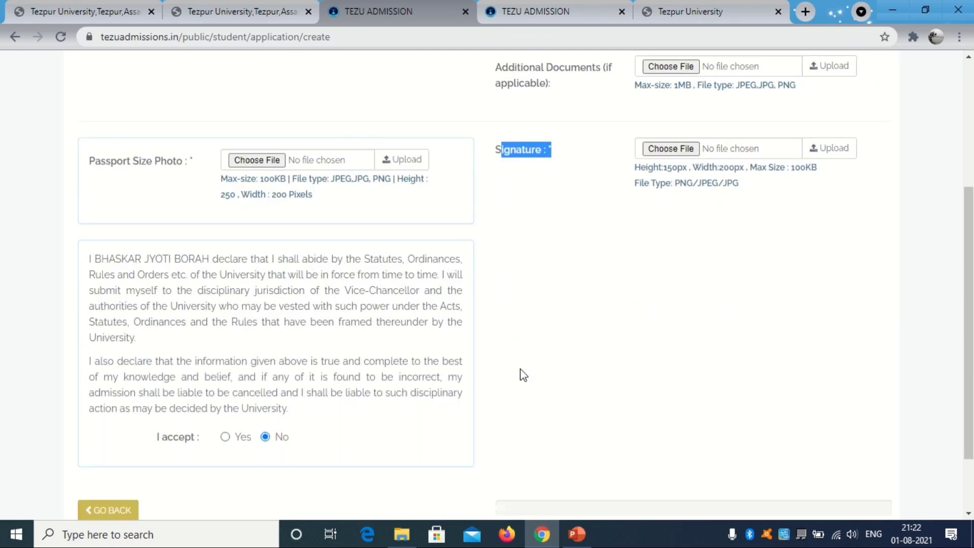
- Open the undertaking for passed/appeared candidates from the portal's page of downloadable formats
key("ctrl+Tab")
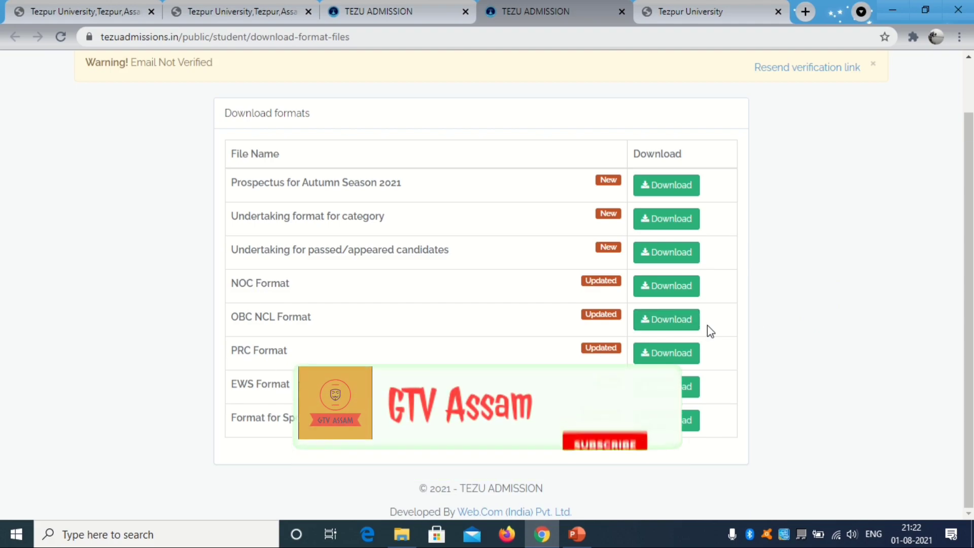
left_click_drag(229, 252, 454, 258)
left_click(662, 261)
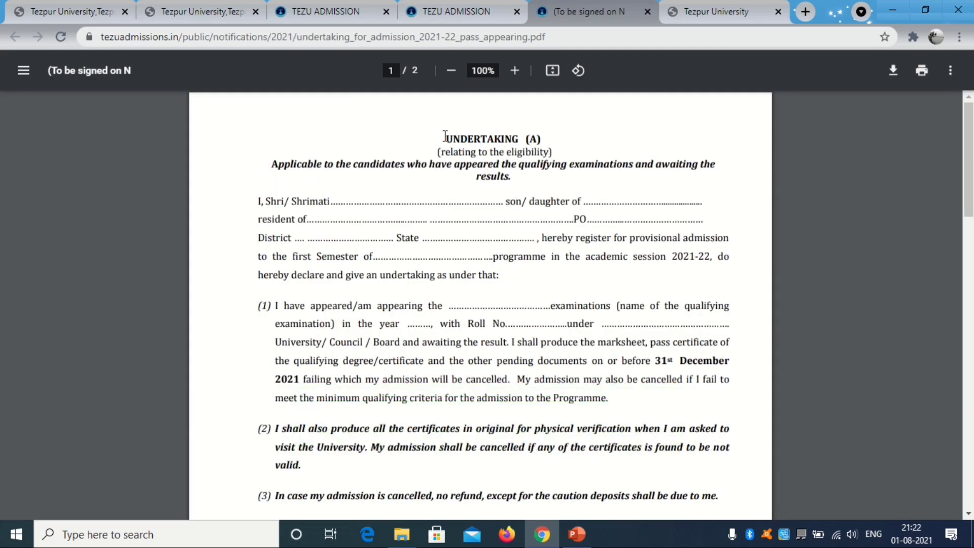
- Check which candidates Undertaking (A) and Undertaking (B) each apply to
left_click_drag(444, 136, 551, 137)
left_click(632, 170)
left_click_drag(277, 161, 531, 182)
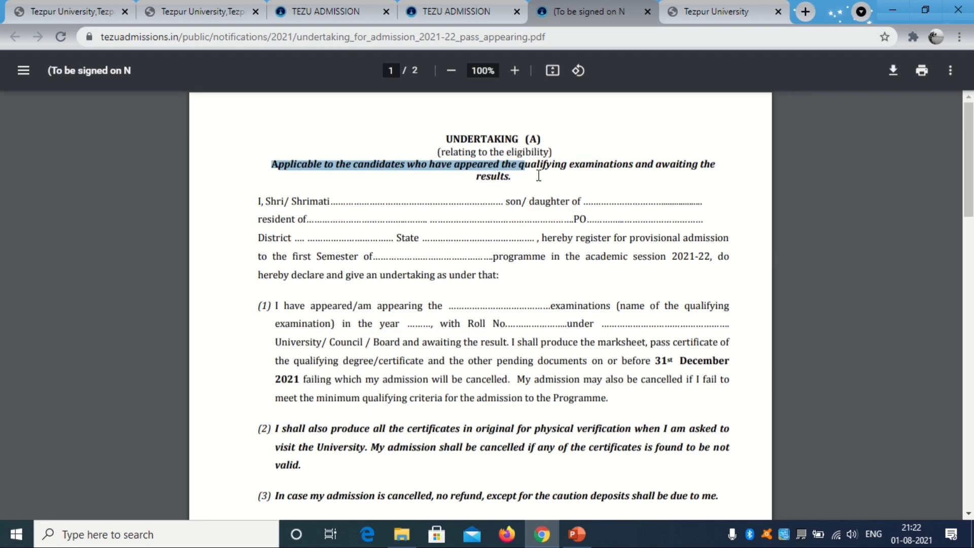
scroll(651, 163, "down", 15)
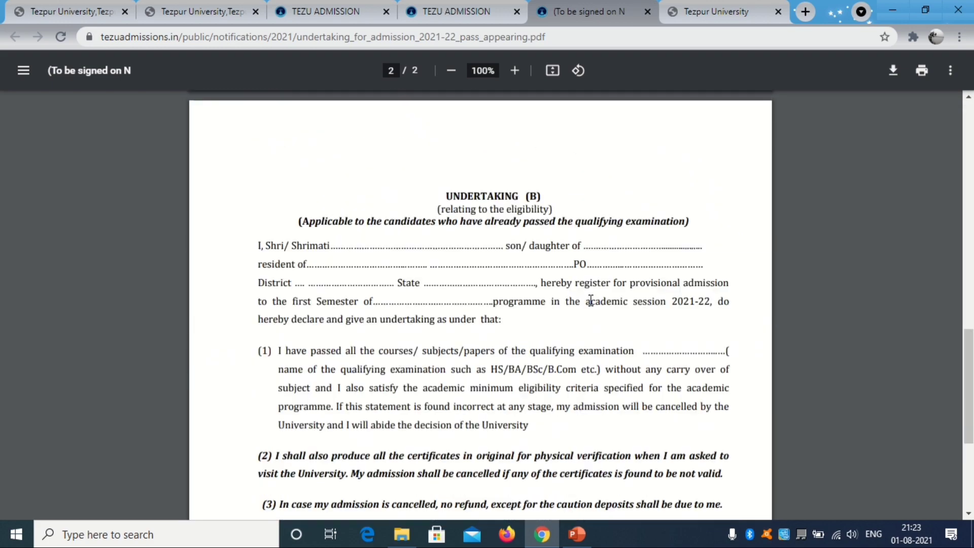
scroll(536, 189, "up", 1)
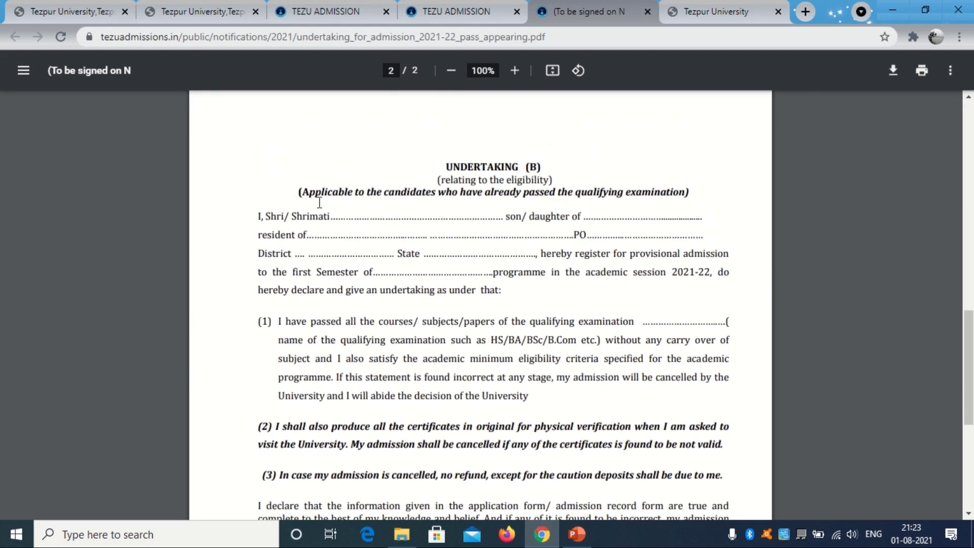
left_click_drag(303, 191, 691, 191)
scroll(425, 258, "up", 10)
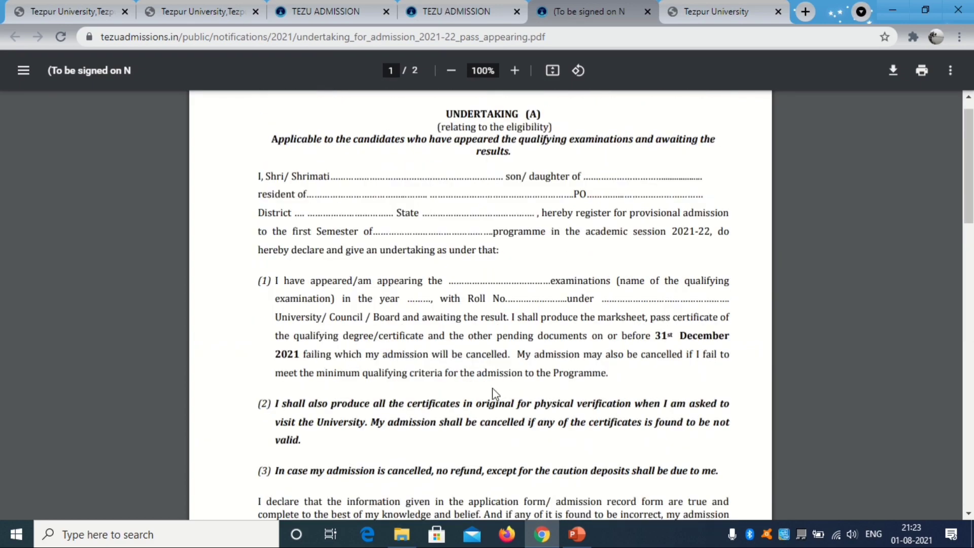
- Review the blanks in Undertaking (A) for the candidate's and parent's names, address, programme and qualifying examination details
scroll(421, 264, "up", 1)
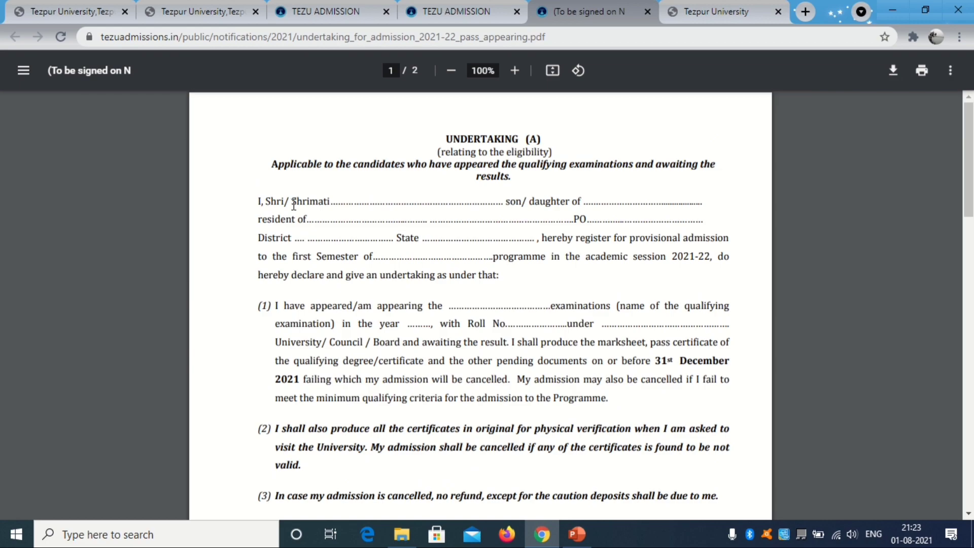
left_click_drag(258, 201, 499, 199)
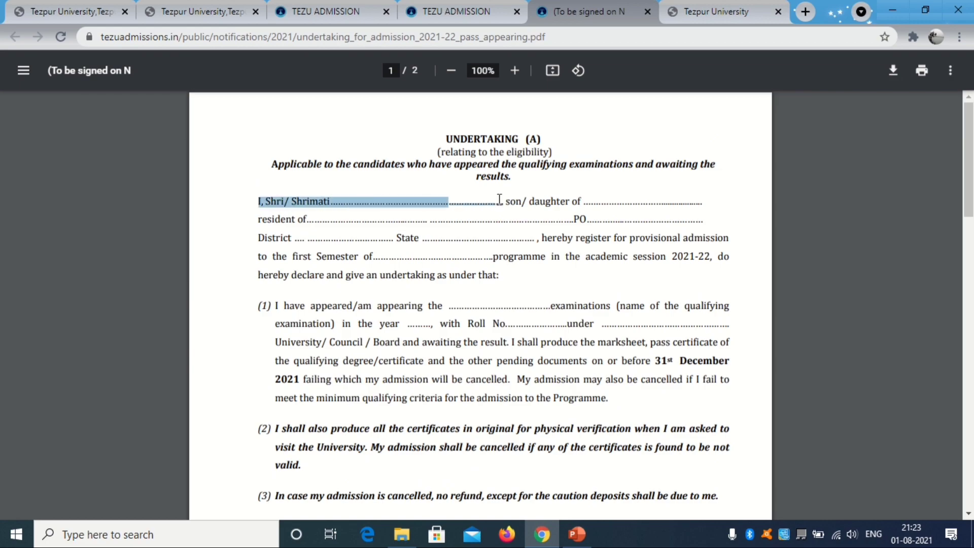
left_click_drag(583, 200, 712, 199)
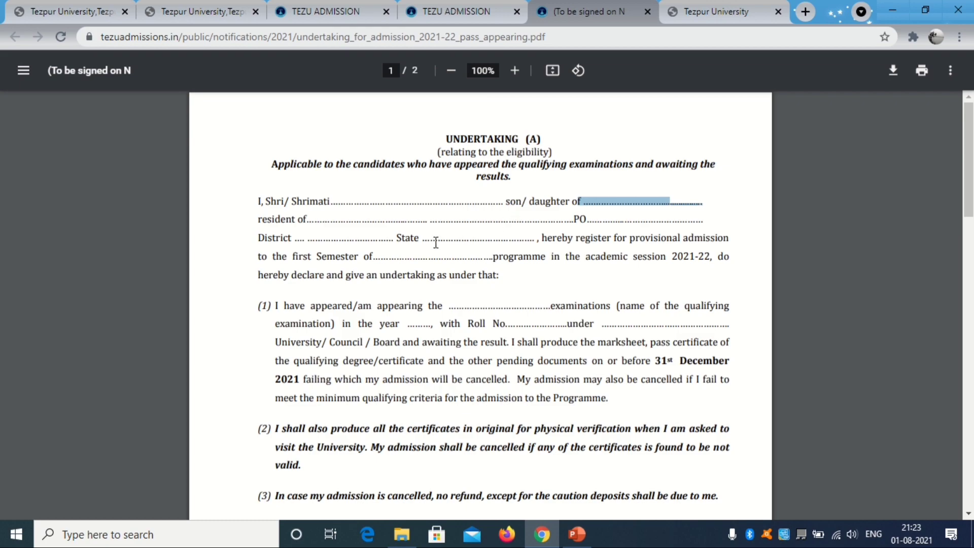
scroll(390, 317, "down", 1)
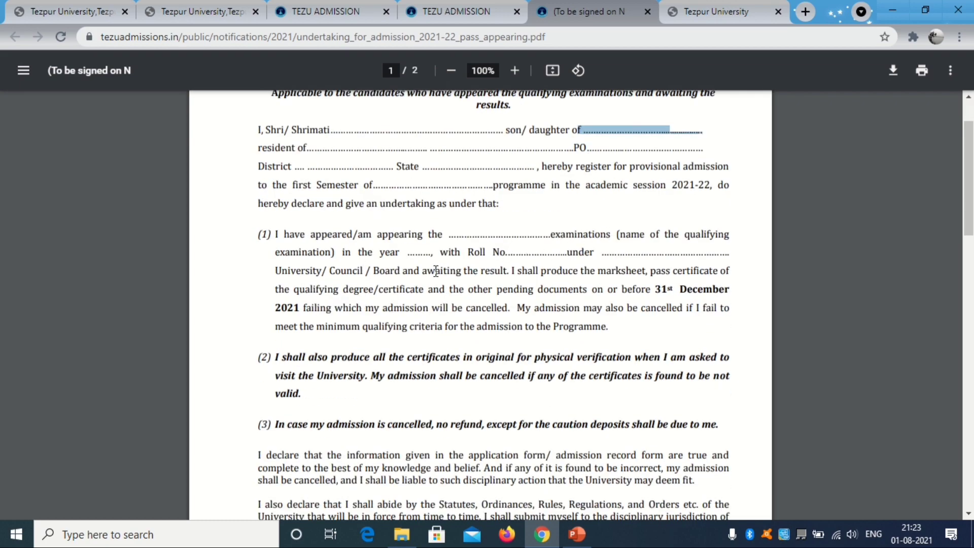
left_click_drag(408, 255, 449, 254)
scroll(514, 363, "up", 1)
scroll(513, 363, "down", 1)
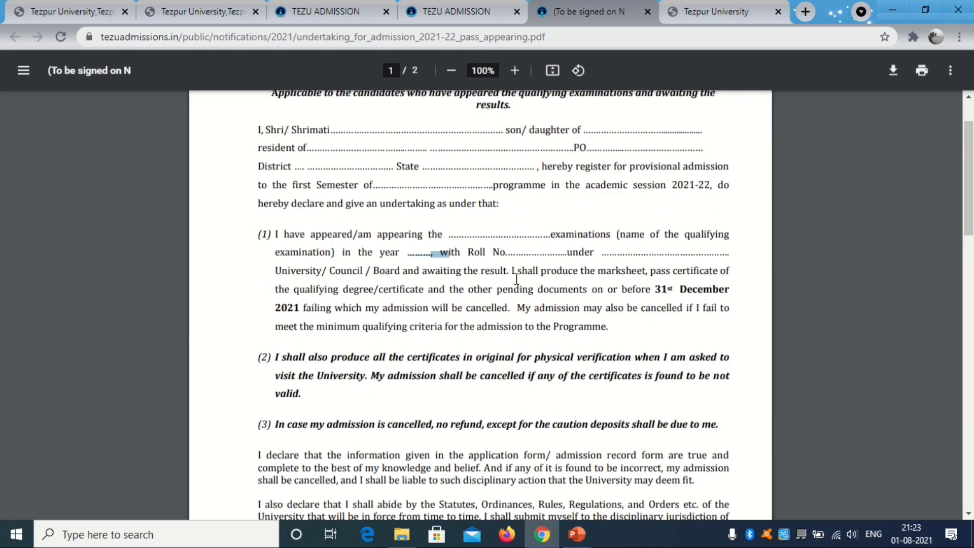
- Read the conditions of Undertaking (A) on the document deadline, certificate verification and refunds, and check its candidate and guardian signature lines
left_click_drag(656, 290, 694, 294)
left_click(404, 314)
left_click_drag(275, 307, 534, 306)
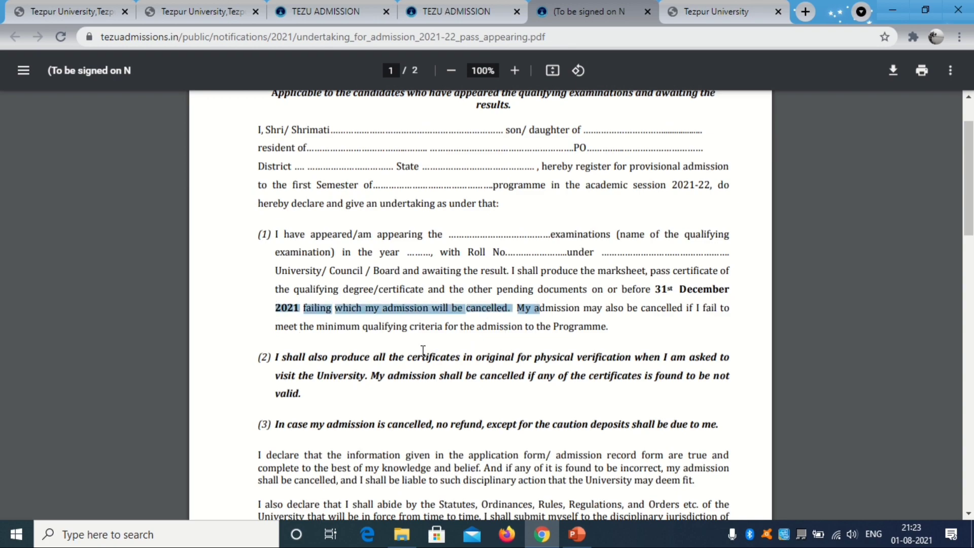
scroll(315, 406, "down", 1)
left_click_drag(276, 286, 663, 311)
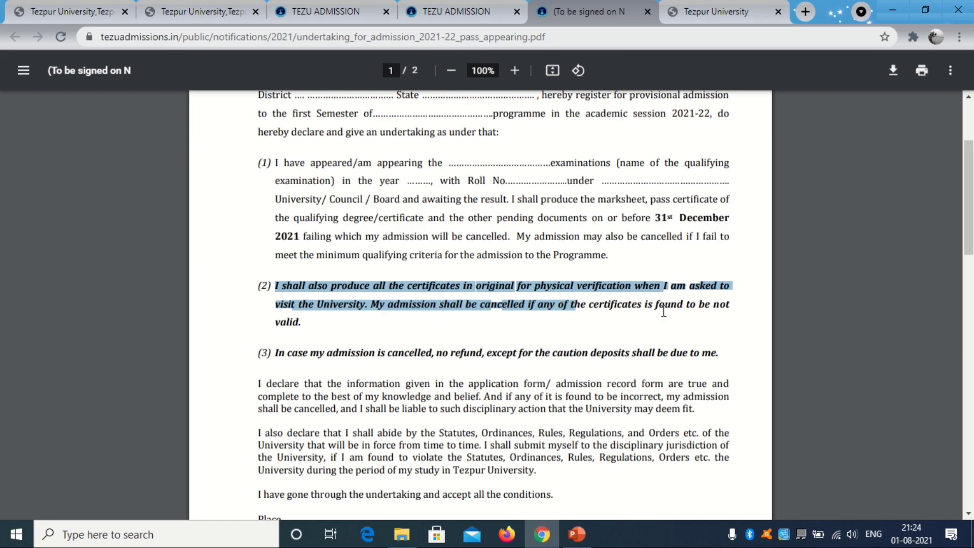
scroll(304, 309, "down", 1)
left_click_drag(254, 282, 615, 281)
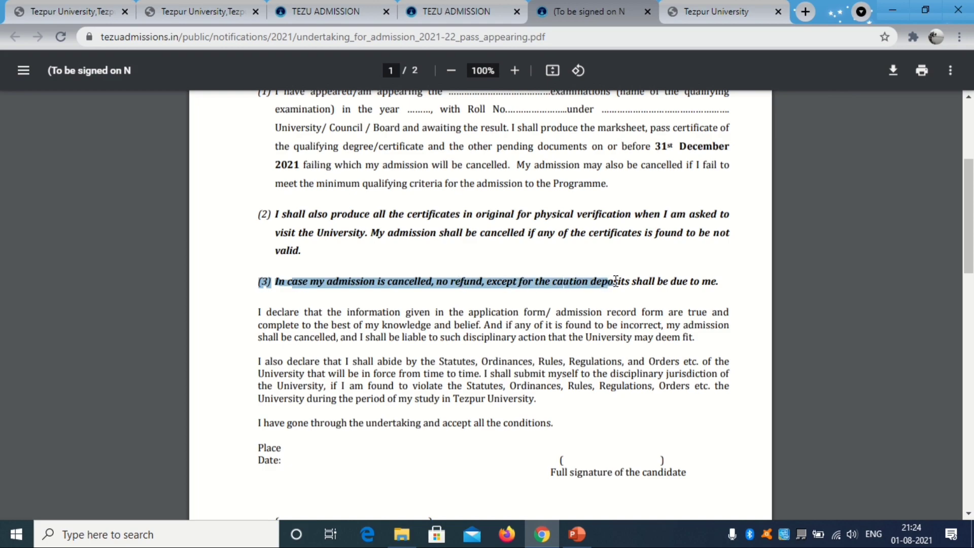
left_click(497, 292)
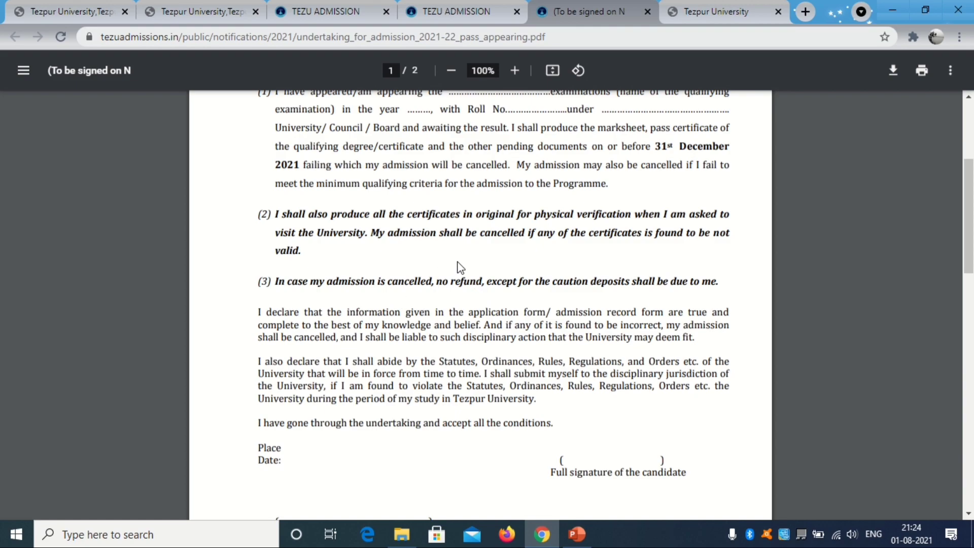
left_click_drag(724, 281, 248, 281)
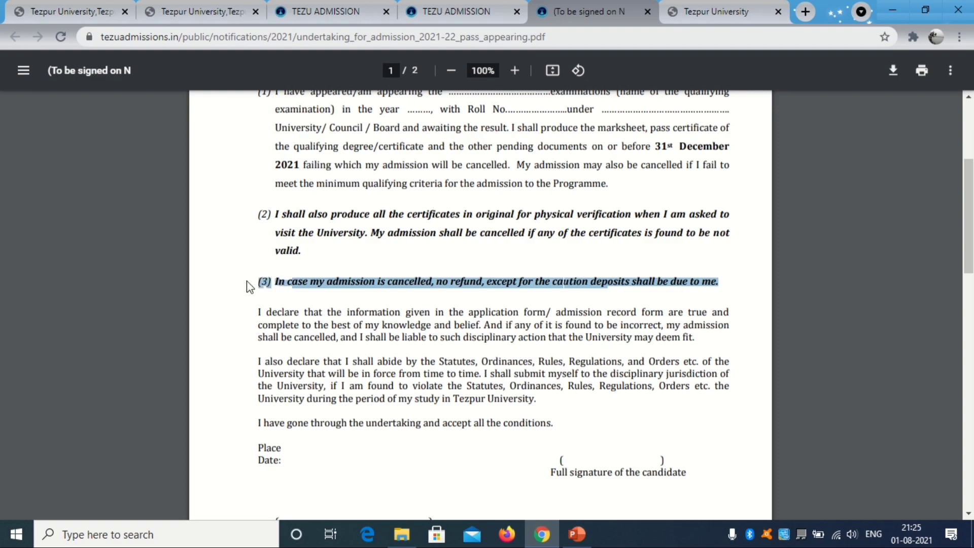
left_click(578, 321)
scroll(578, 320, "down", 3)
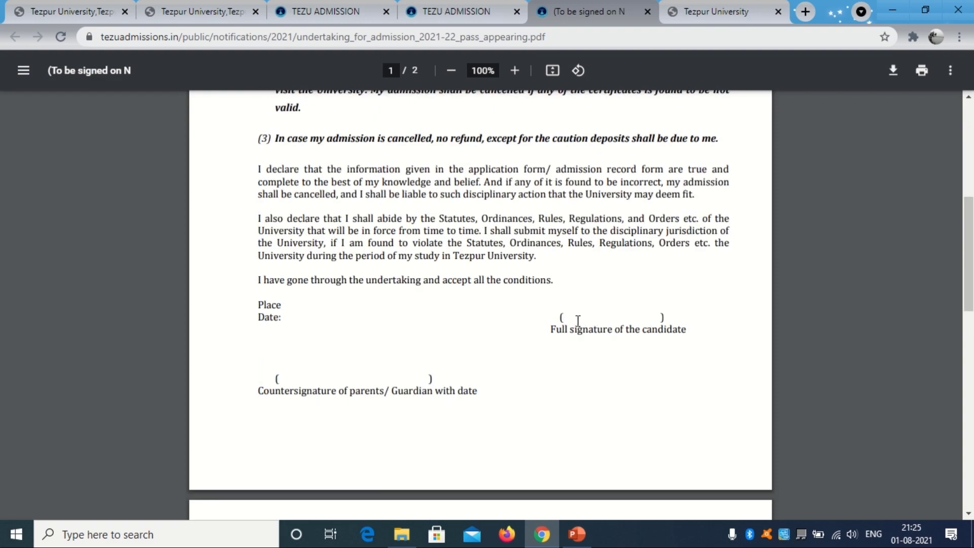
left_click_drag(260, 384, 487, 385)
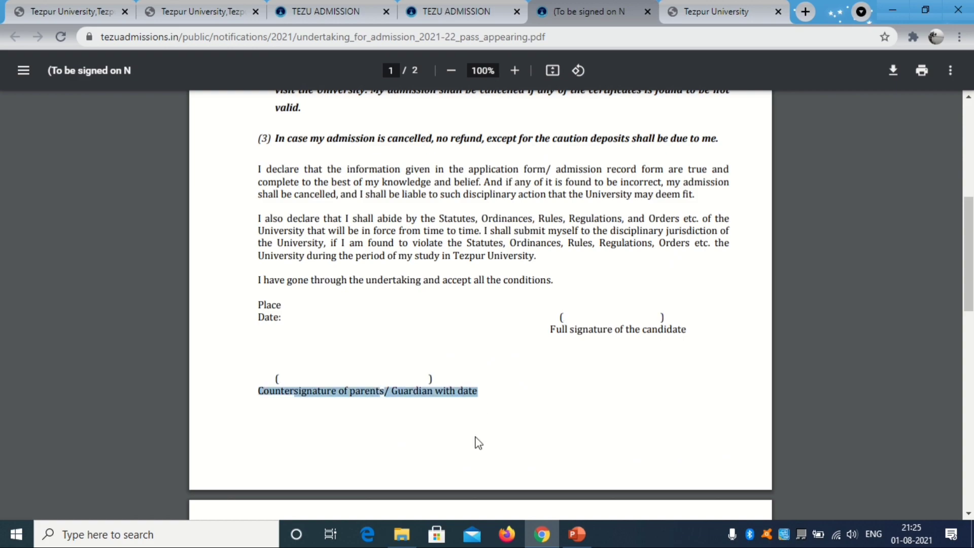
- Read through Undertaking (B) for candidates who have already passed, including its blanks and conditions, and compare it with Undertaking (A)
scroll(480, 427, "down", 1)
scroll(479, 428, "down", 6)
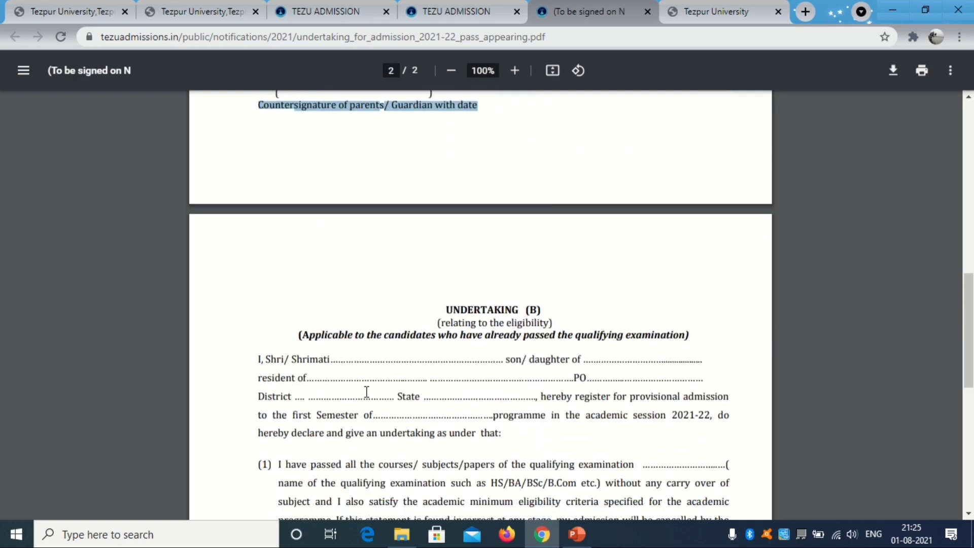
scroll(434, 321, "down", 2)
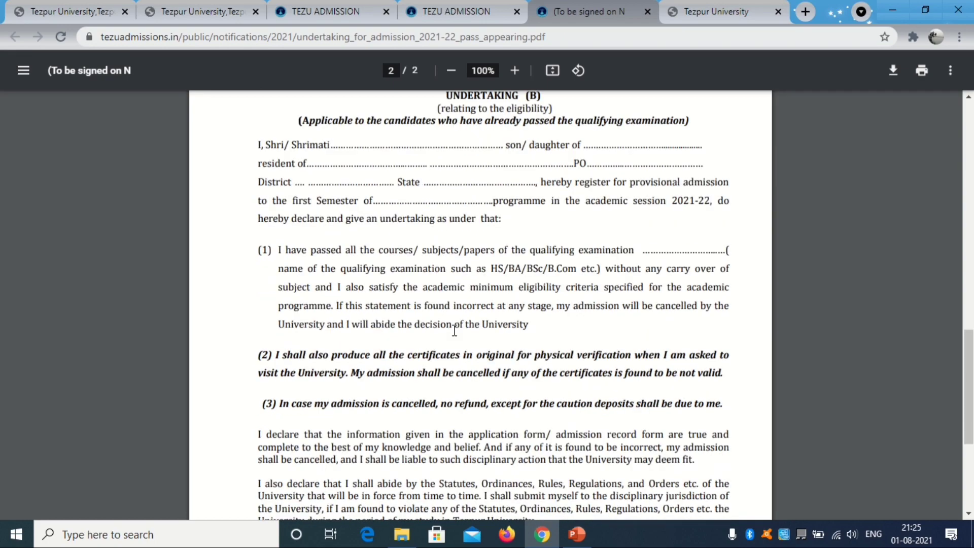
scroll(540, 302, "down", 2)
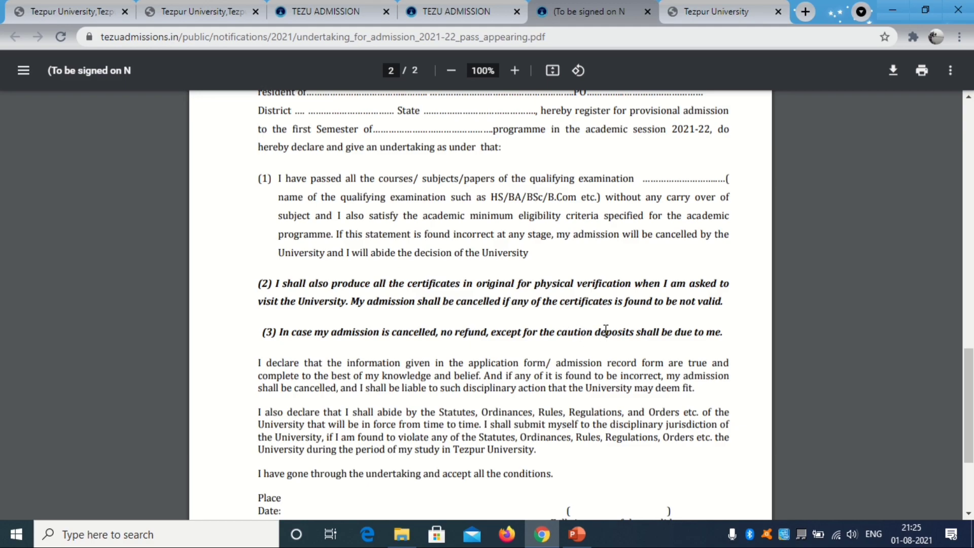
scroll(606, 330, "up", 5)
scroll(580, 351, "down", 4)
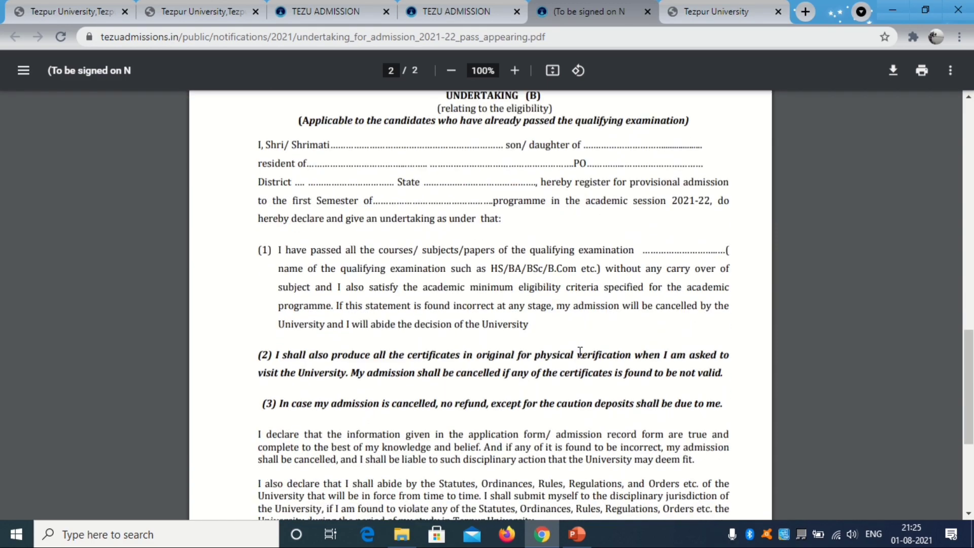
scroll(612, 309, "up", 10)
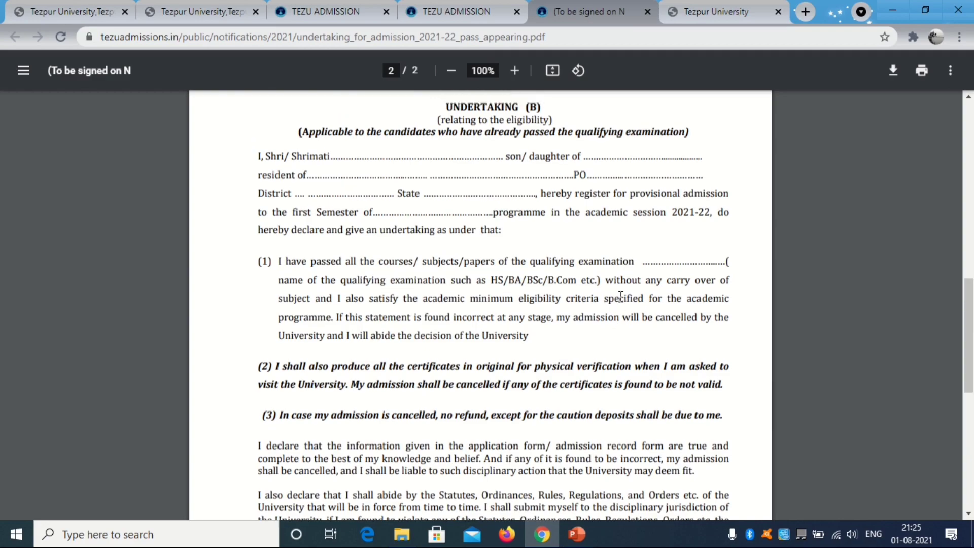
scroll(597, 304, "down", 10)
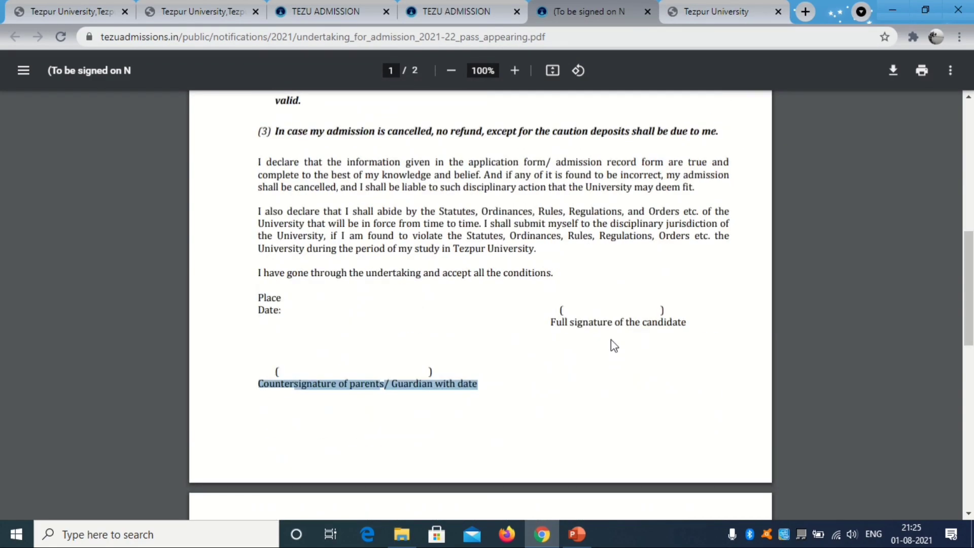
scroll(609, 256, "up", 1)
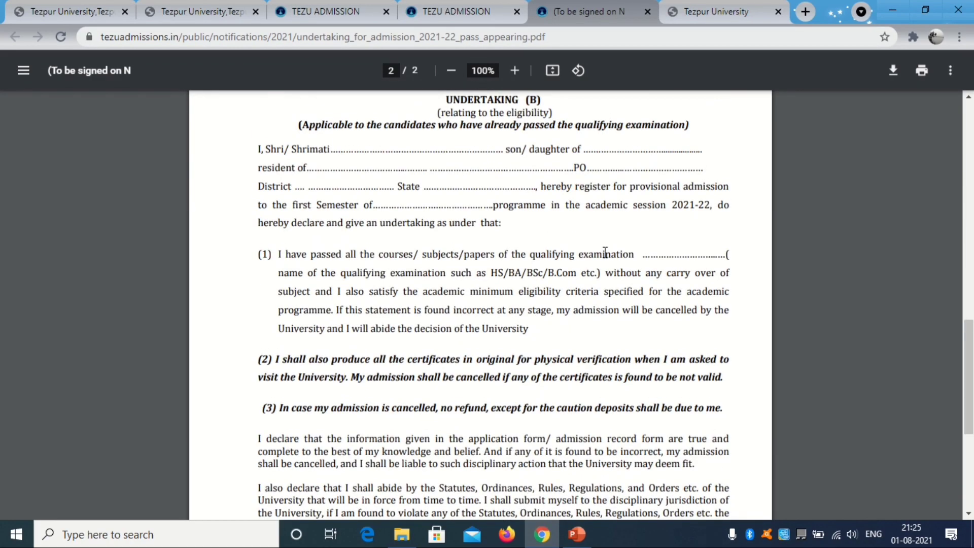
- Check the signature lines at the end of Undertaking (B), return to the application form and submit it with the declaration accepted
scroll(651, 256, "down", 6)
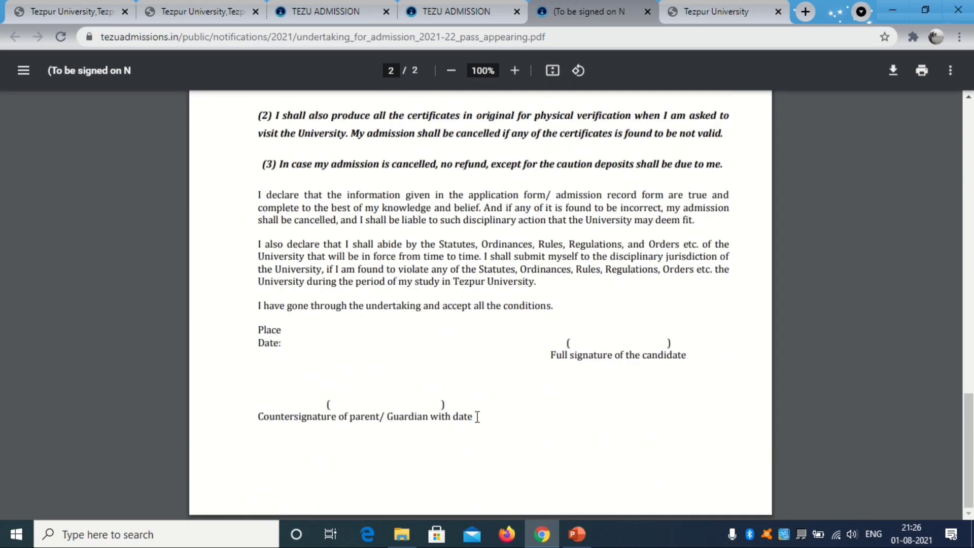
left_click(332, 11)
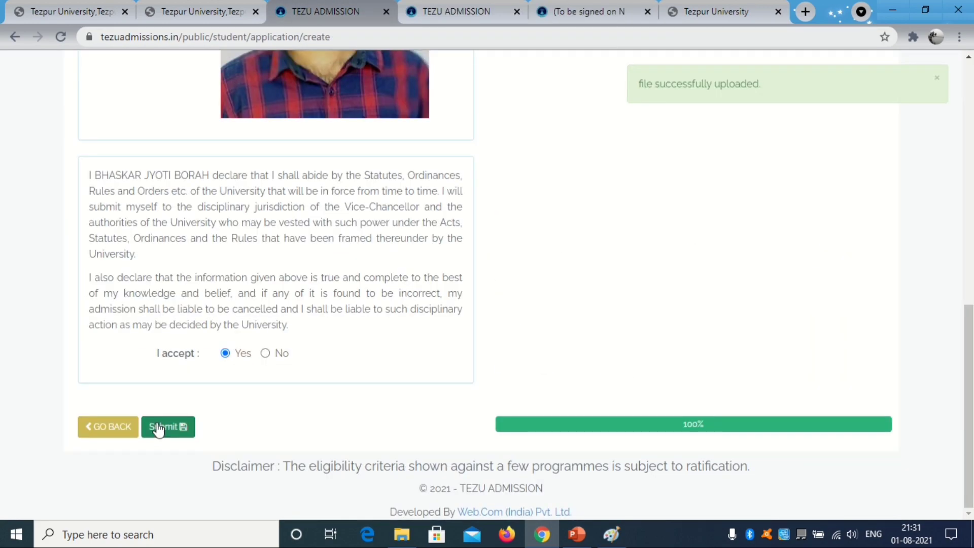
key("Return")
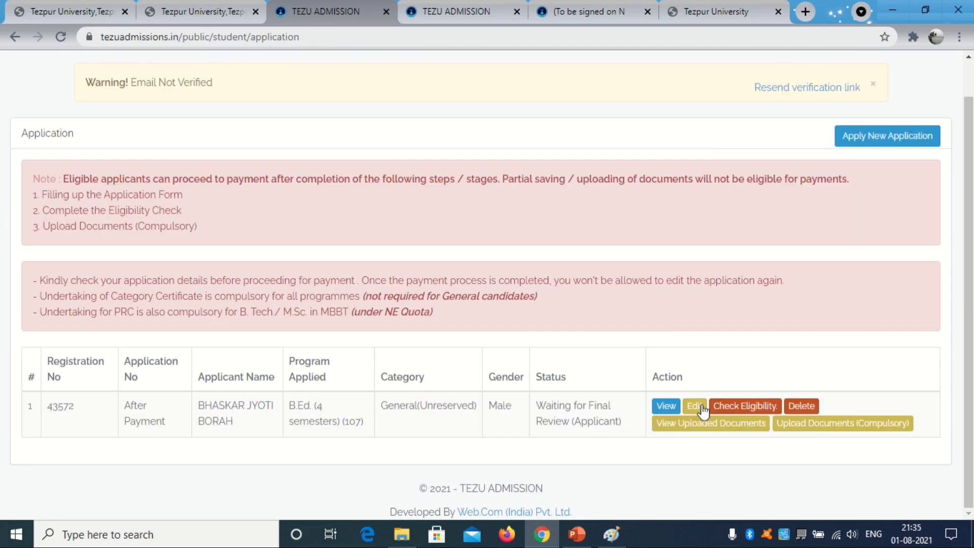
- Complete the B.Ed. eligibility check with a degree percentage of 71 and 1000 marks out of 1400, and submit it
left_click(745, 411)
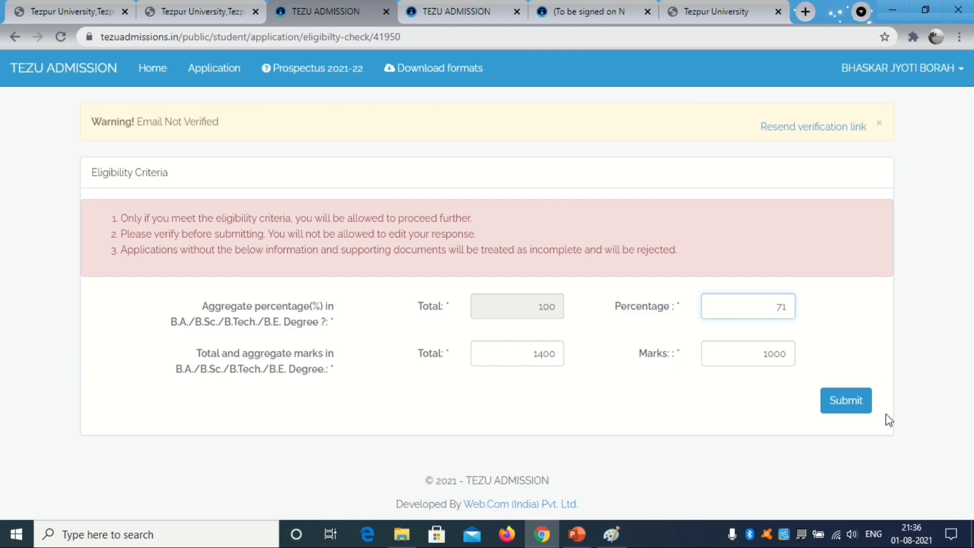
left_click(844, 411)
left_click(568, 145)
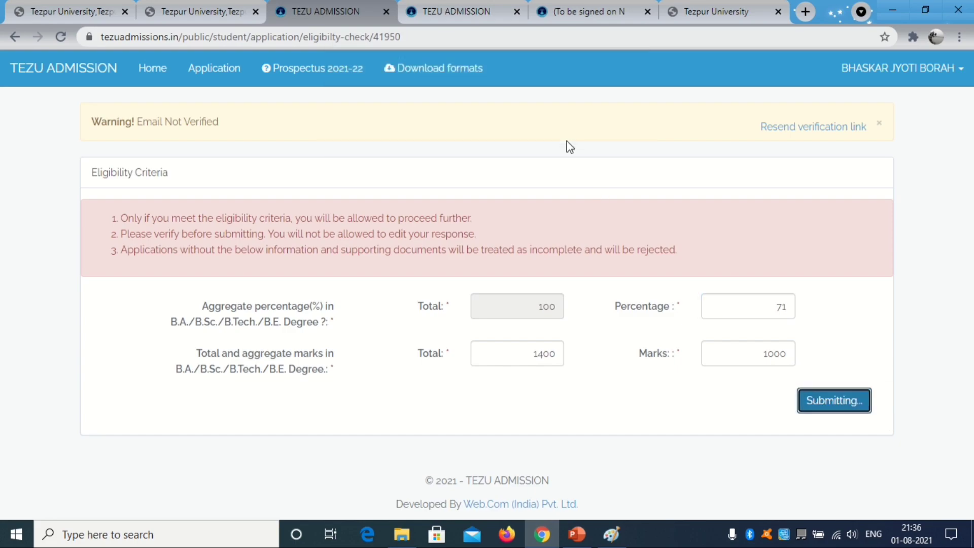
left_click(605, 131)
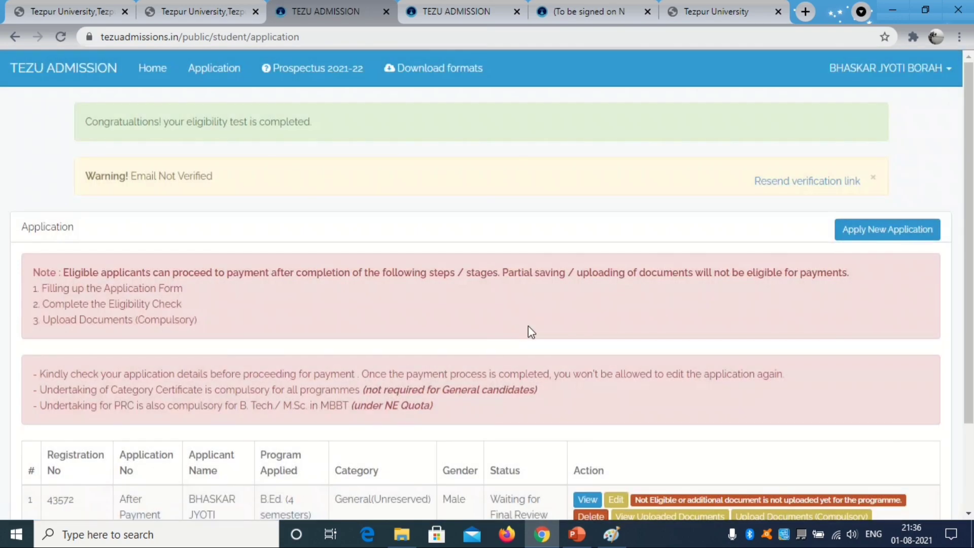
- Open the compulsory document upload form, go through its instructions and document slots, and confirm uploading and submitting
scroll(528, 330, "down", 2)
left_click(761, 409)
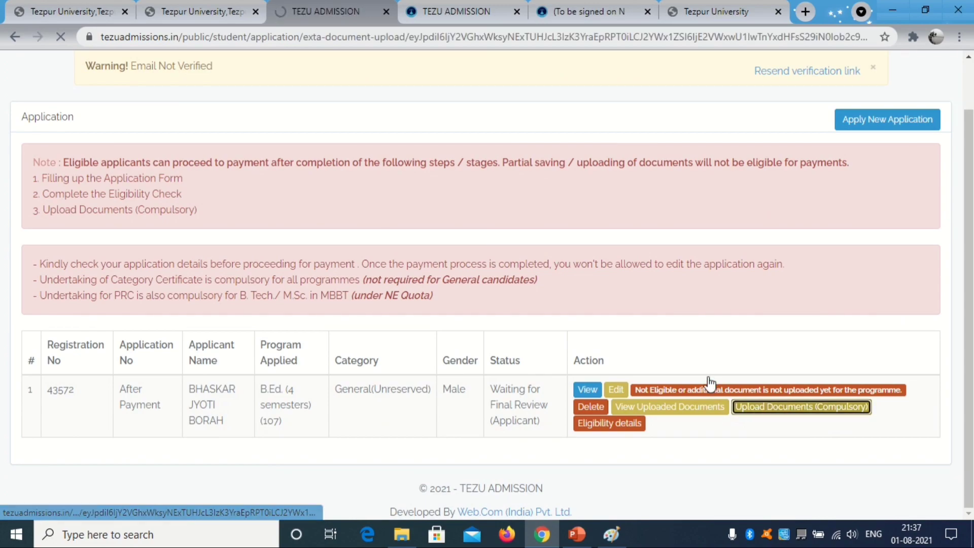
scroll(597, 278, "down", 10)
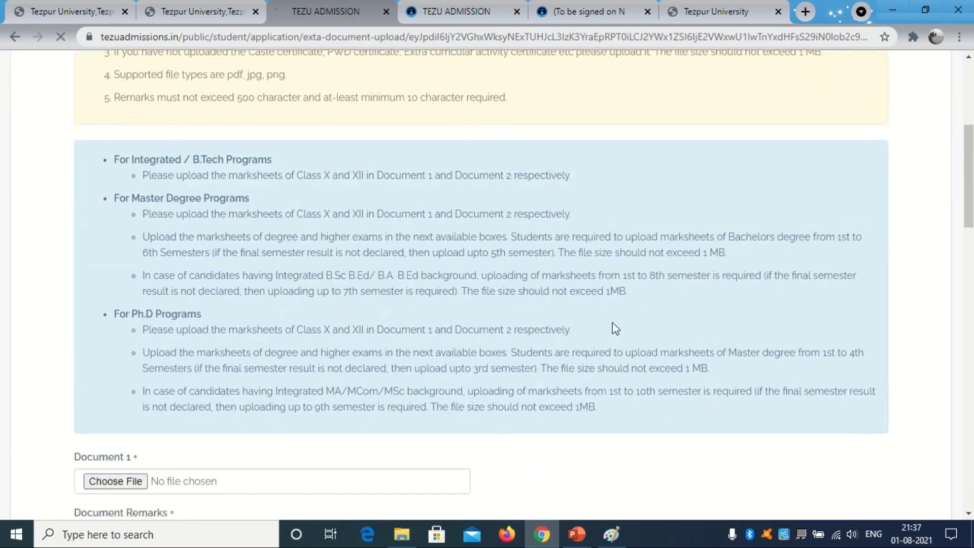
scroll(615, 346, "down", 6)
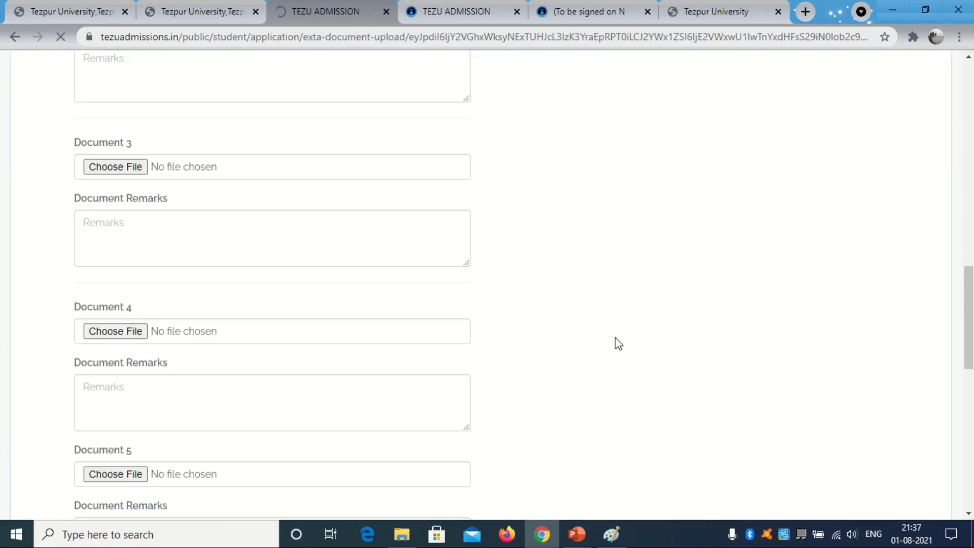
scroll(615, 346, "up", 8)
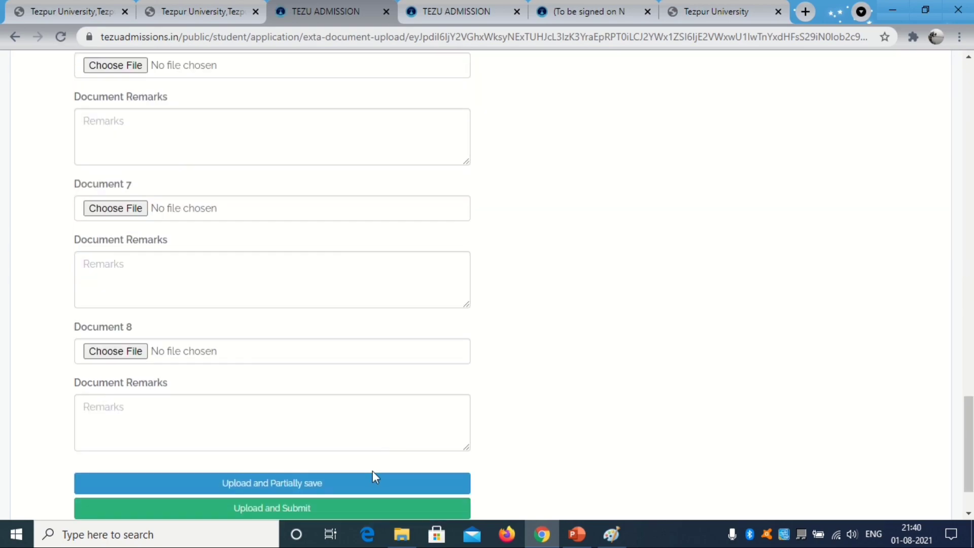
left_click(293, 509)
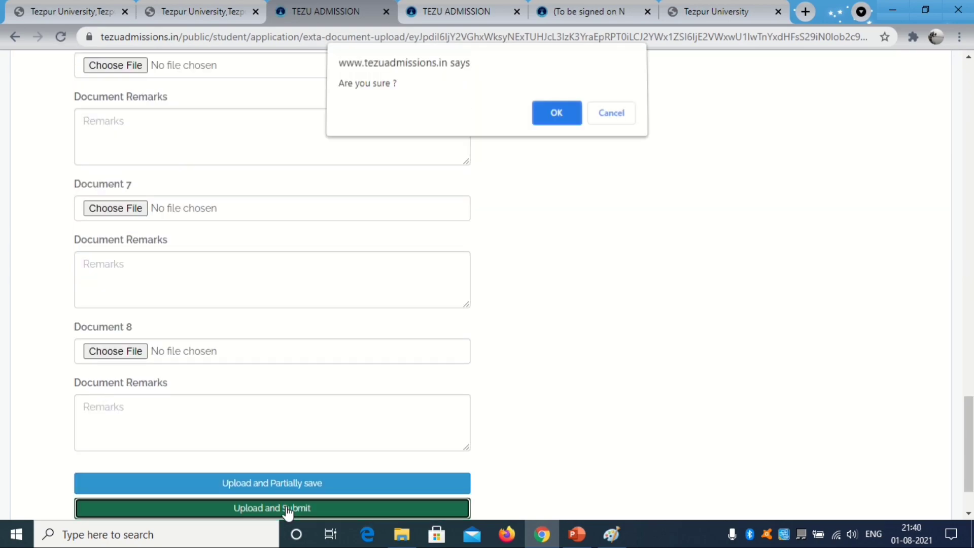
left_click(559, 122)
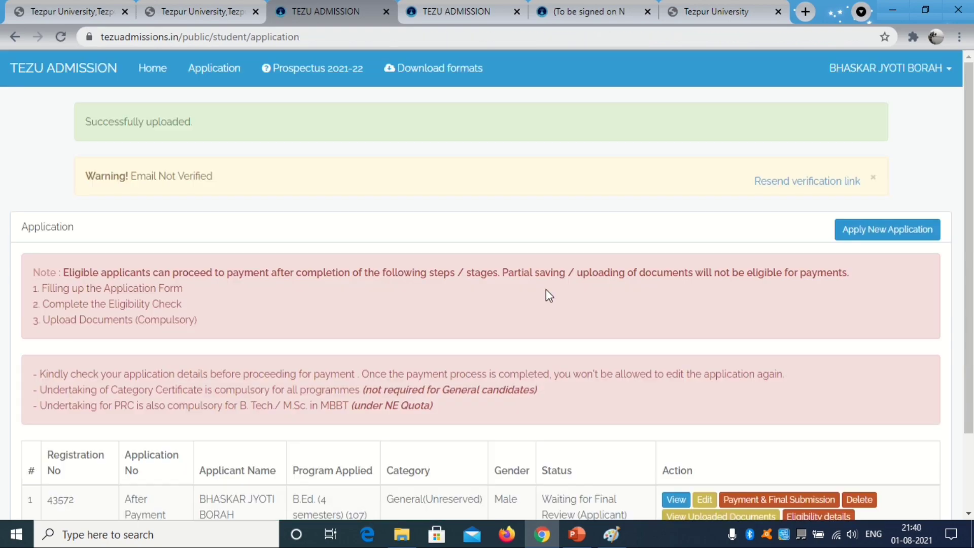
- Confirm Payment & Final Submission for the B.Ed. application and open its application fee payment page
scroll(408, 296, "down", 3)
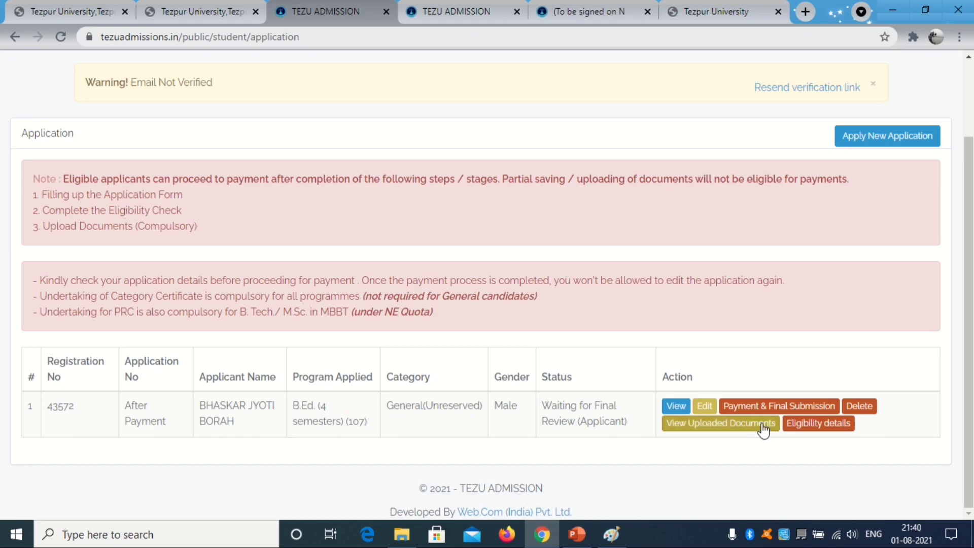
left_click(791, 406)
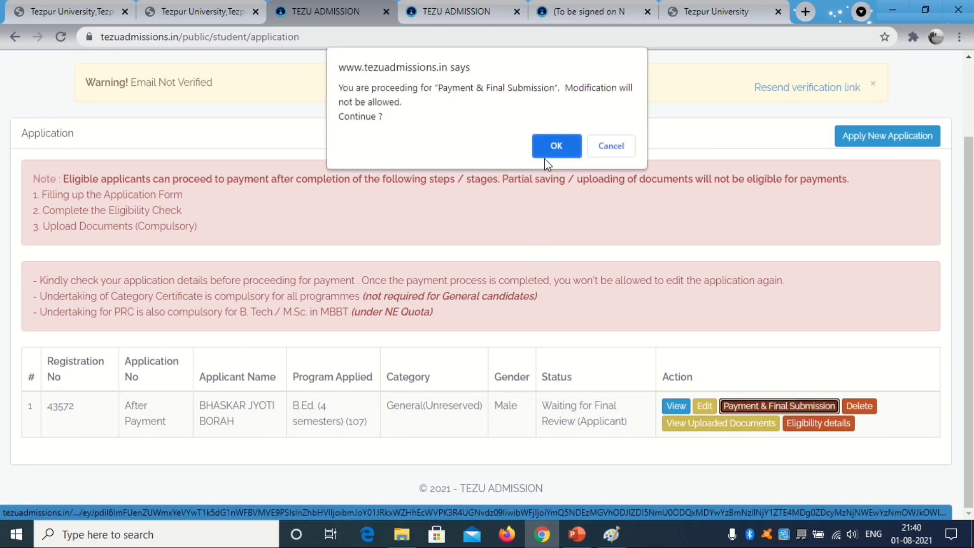
left_click(556, 148)
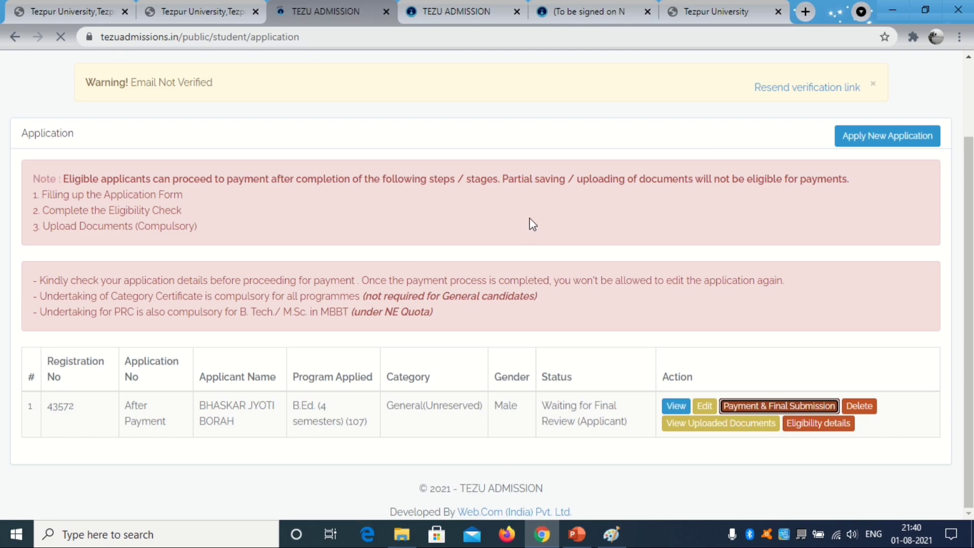
left_click(727, 405)
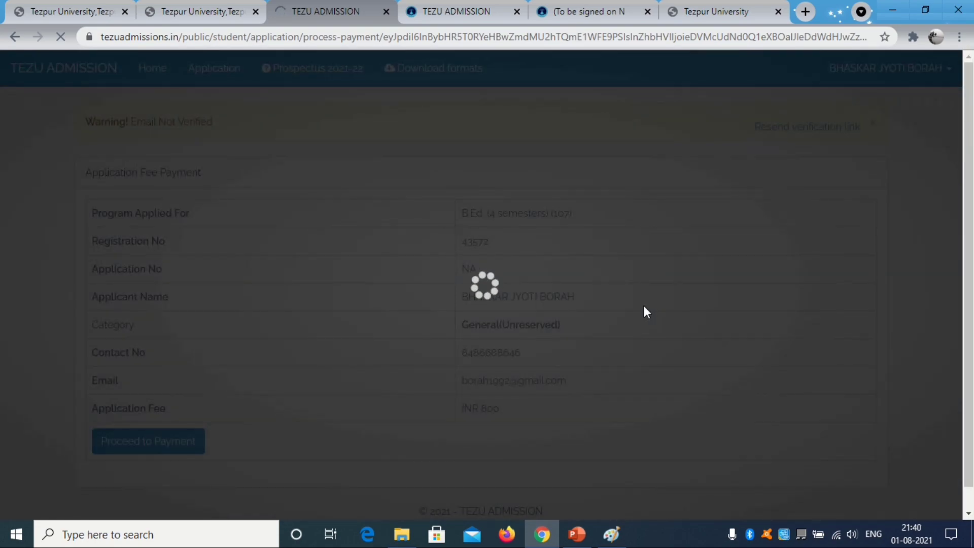
- Go back to the application list, check the application's eligibility details, and return to the list
left_click(15, 36)
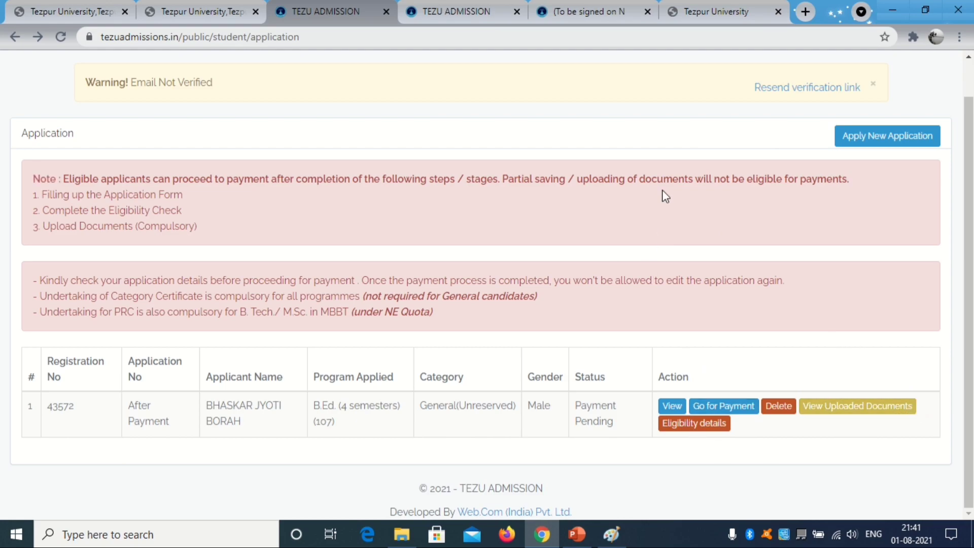
left_click(716, 425)
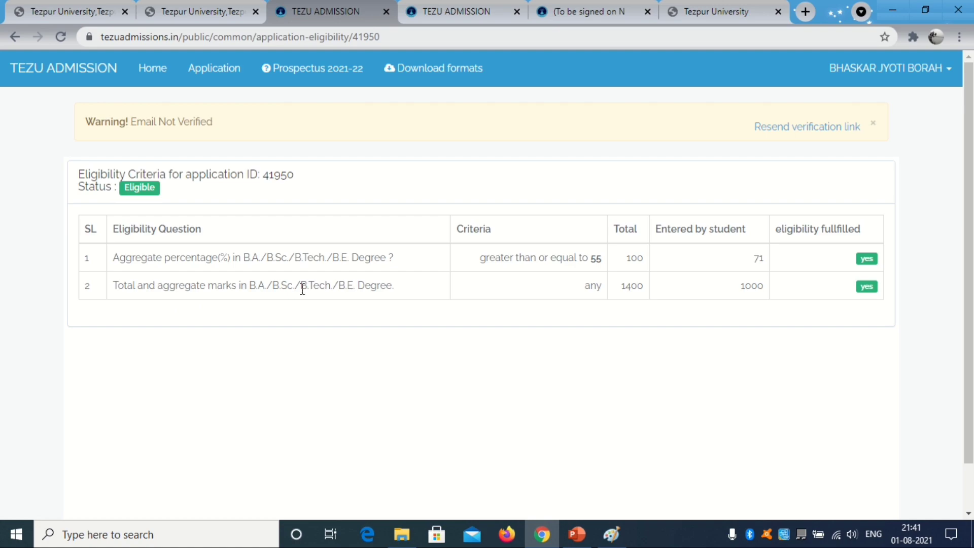
key("alt+Left")
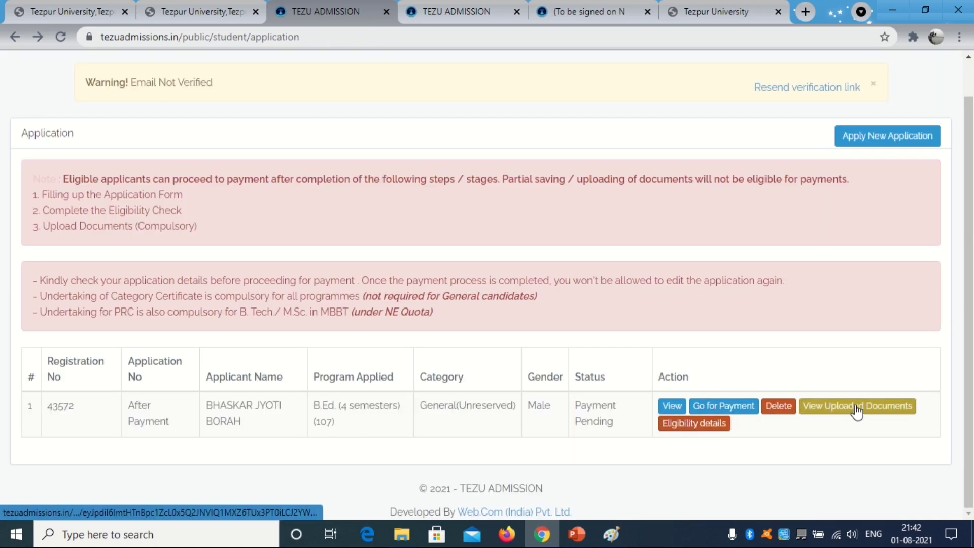
- Go for payment on the B.Ed. application, review the fee details and proceed to the payment gateway
left_click_drag(699, 381, 654, 382)
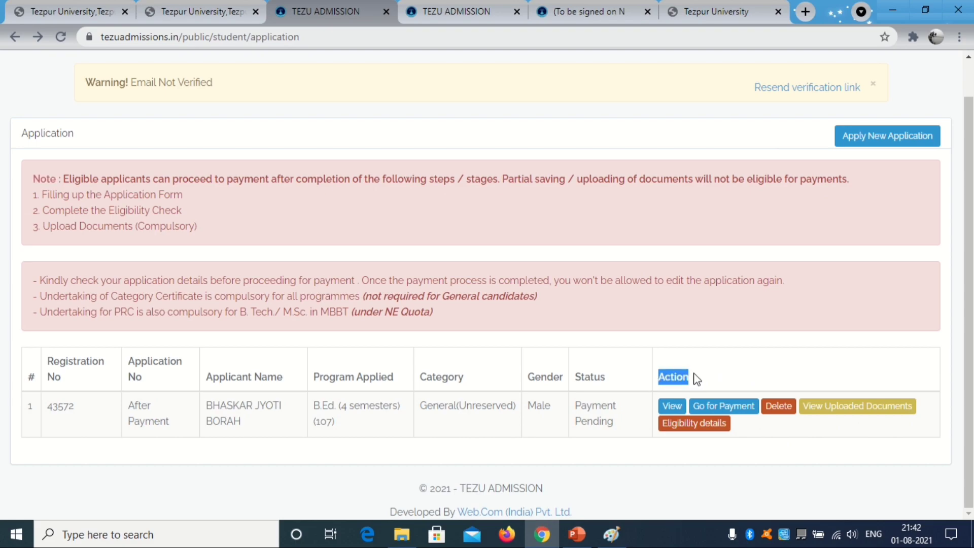
left_click(815, 466)
left_click(721, 406)
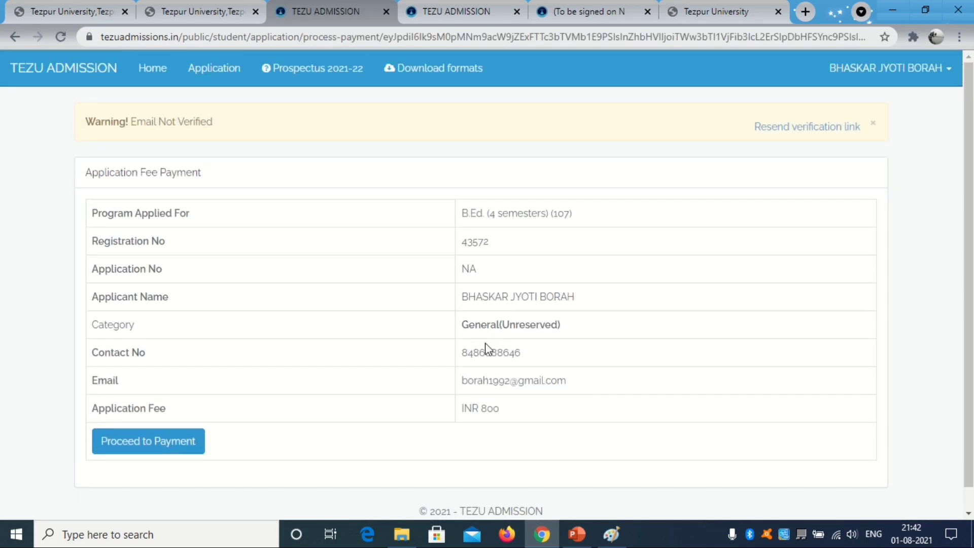
scroll(353, 350, "down", 1)
scroll(611, 378, "up", 1)
left_click(163, 442)
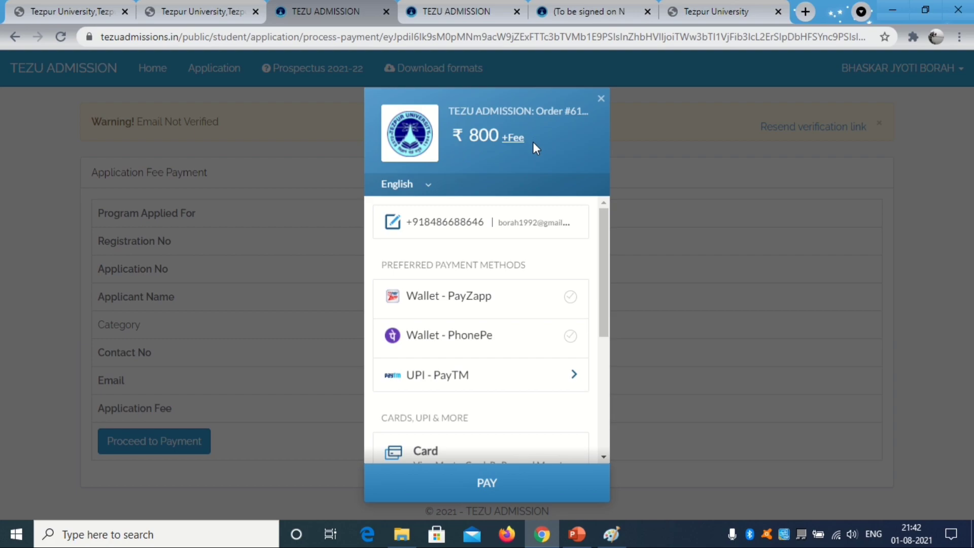
- Look through the payment methods offered for the application fee and close the payment window without paying
scroll(463, 284, "down", 3)
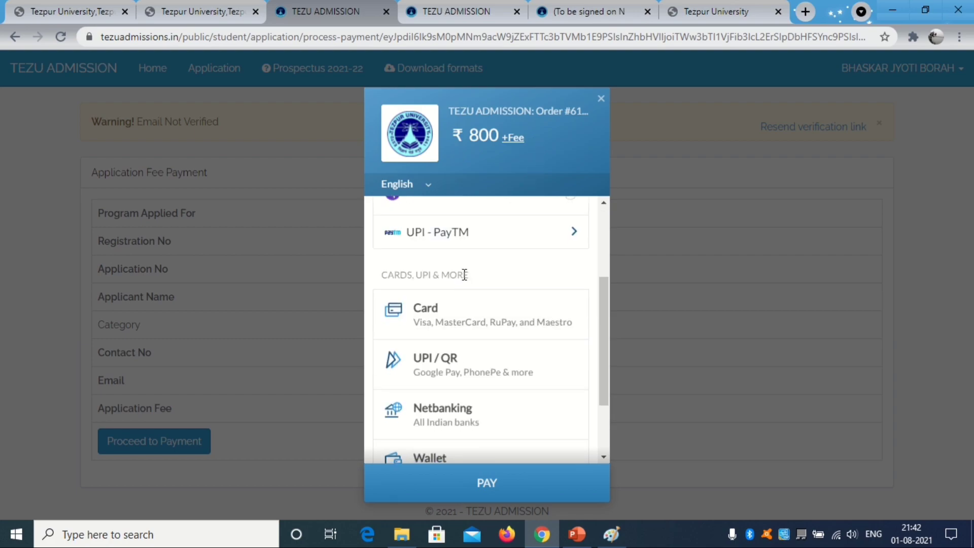
scroll(452, 337, "down", 2)
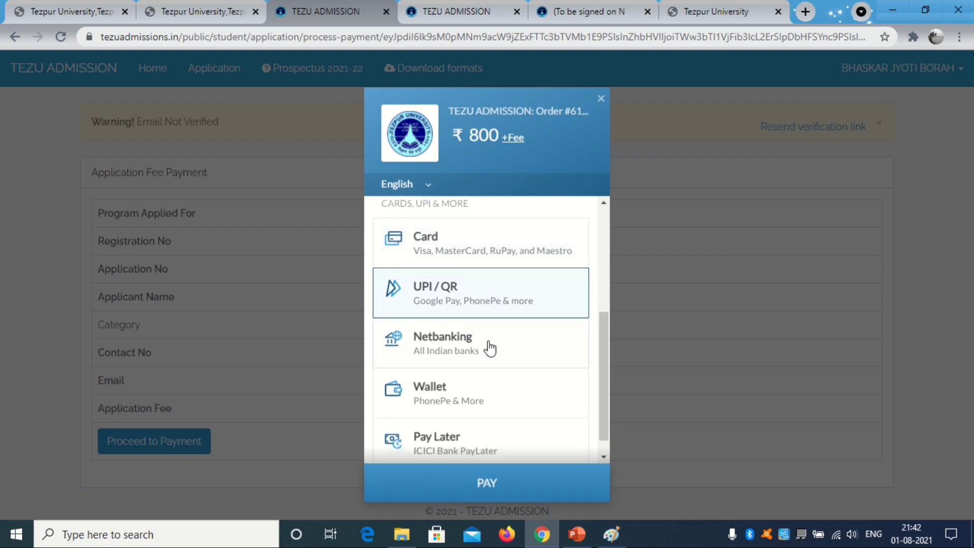
scroll(476, 354, "down", 1)
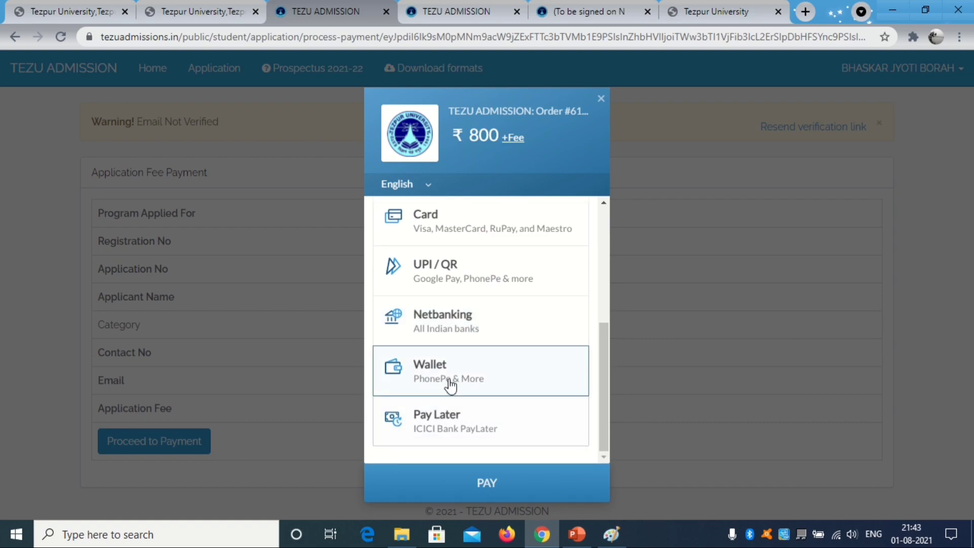
scroll(510, 385, "up", 5)
scroll(474, 324, "down", 3)
scroll(478, 304, "up", 3)
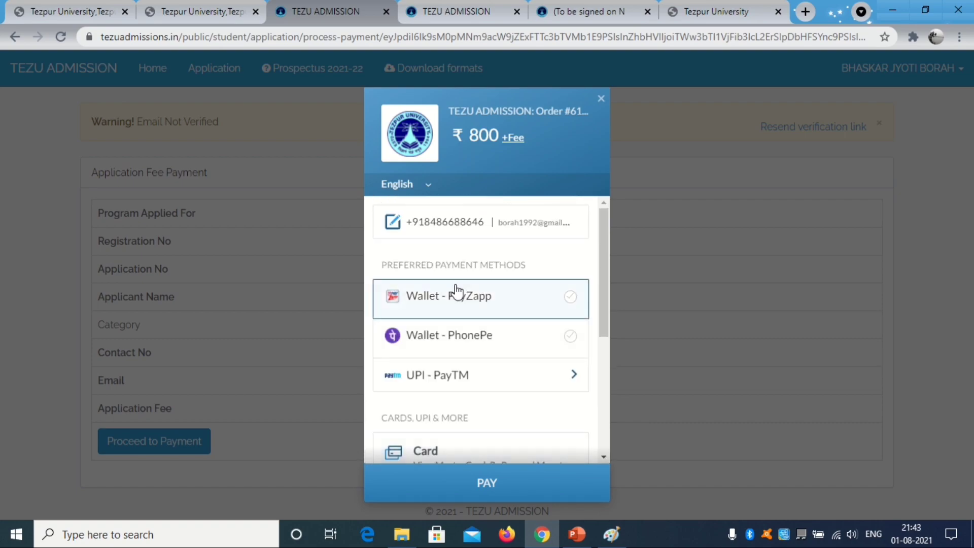
scroll(592, 289, "down", 5)
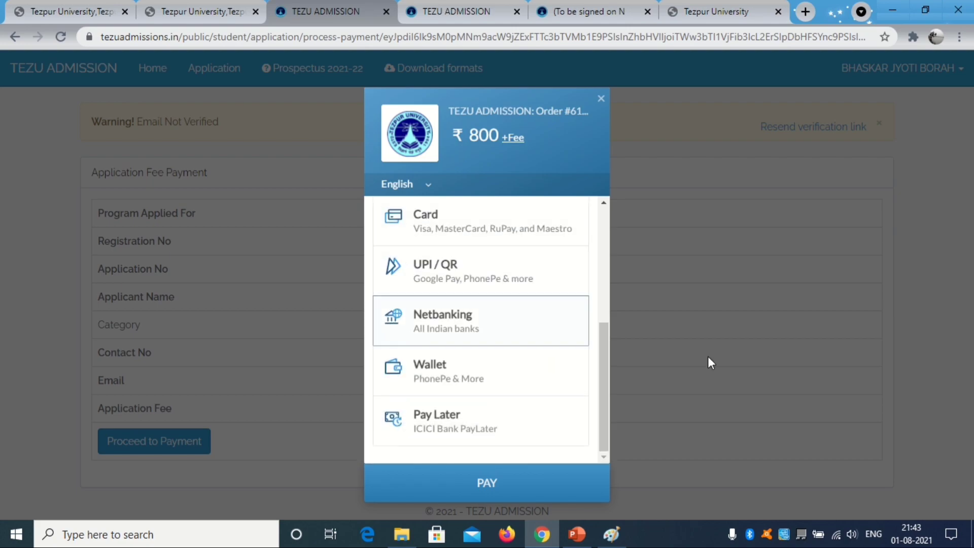
left_click(601, 99)
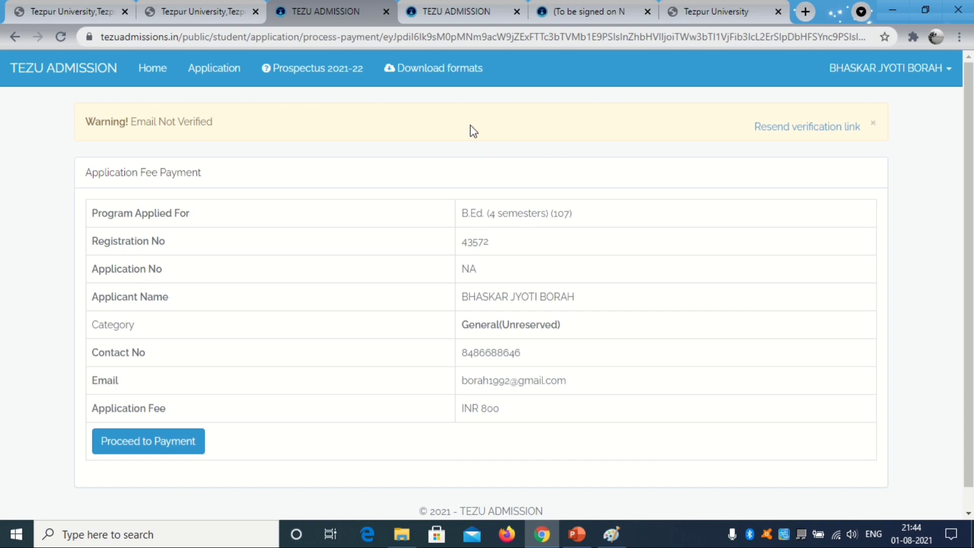
- Look over the fee payment page, then switch to the Tezpur University website and review its homepage notices and admissions section
scroll(771, 222, "down", 1)
scroll(272, 141, "up", 1)
key("ctrl+shift+Tab")
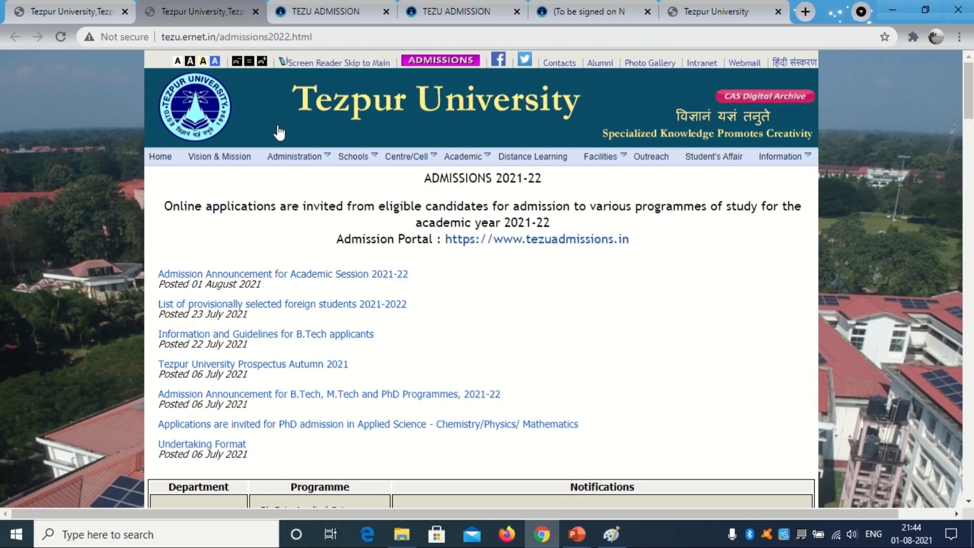
left_click(71, 6)
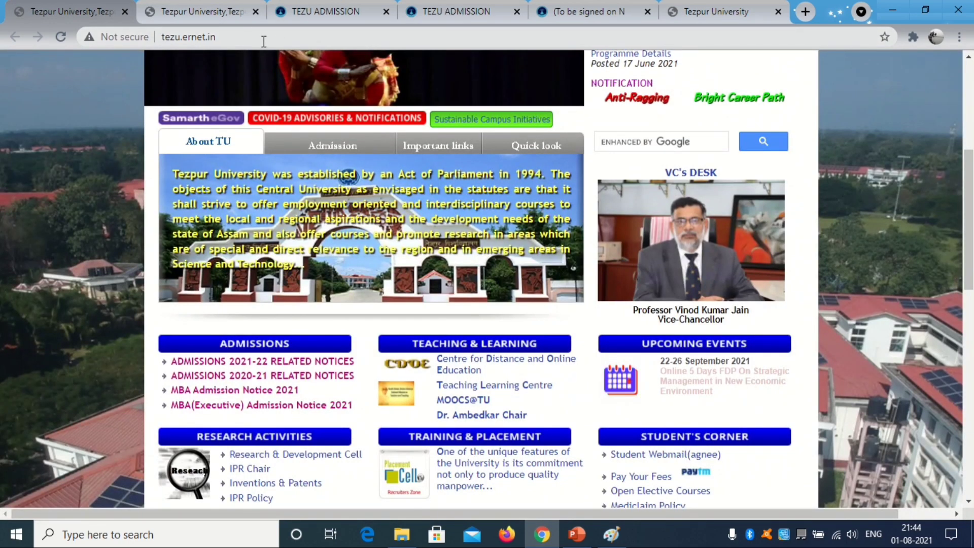
scroll(969, 180, "up", 5)
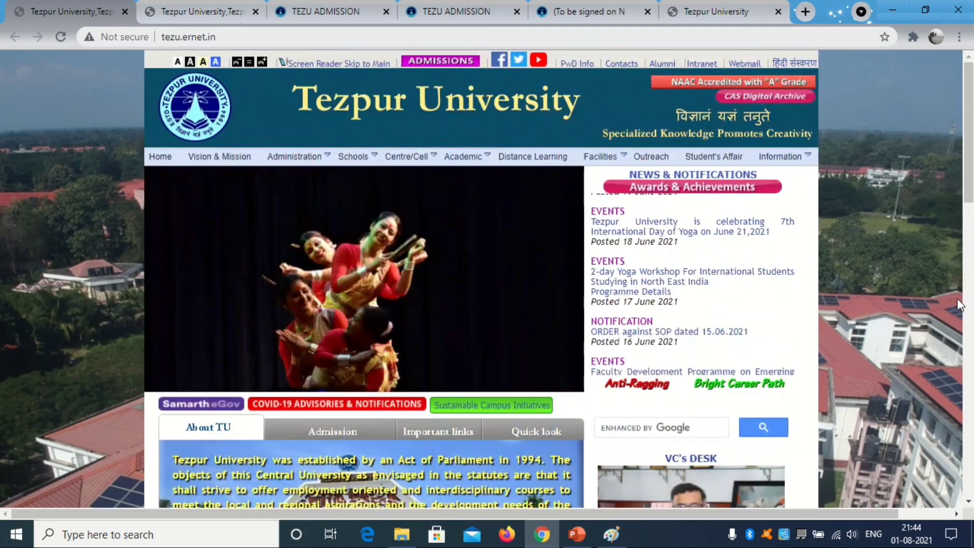
scroll(969, 180, "down", 1)
scroll(969, 181, "down", 3)
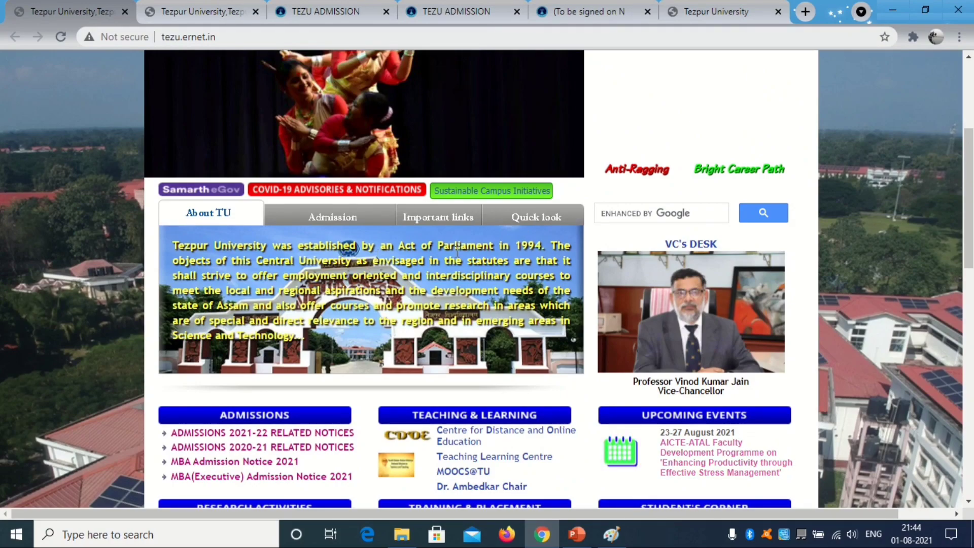
scroll(863, 171, "up", 4)
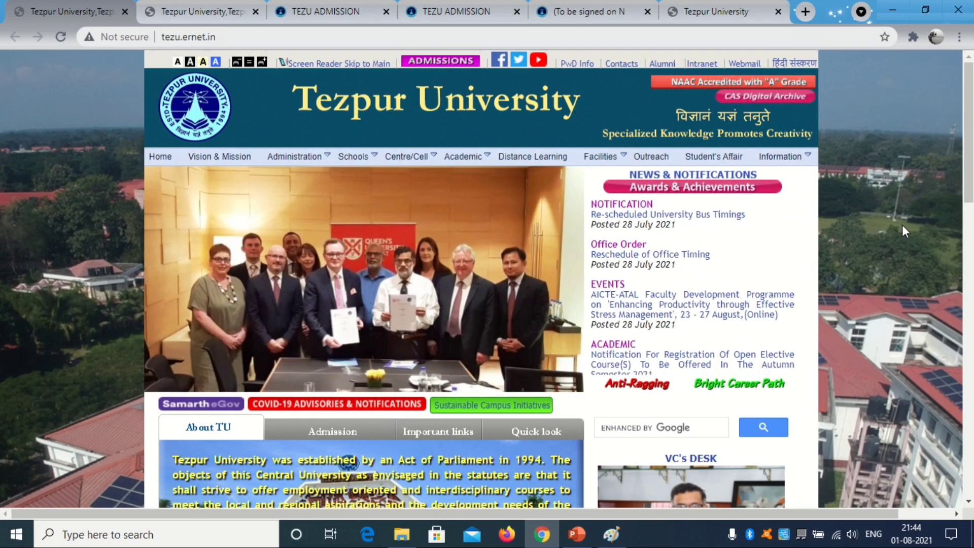